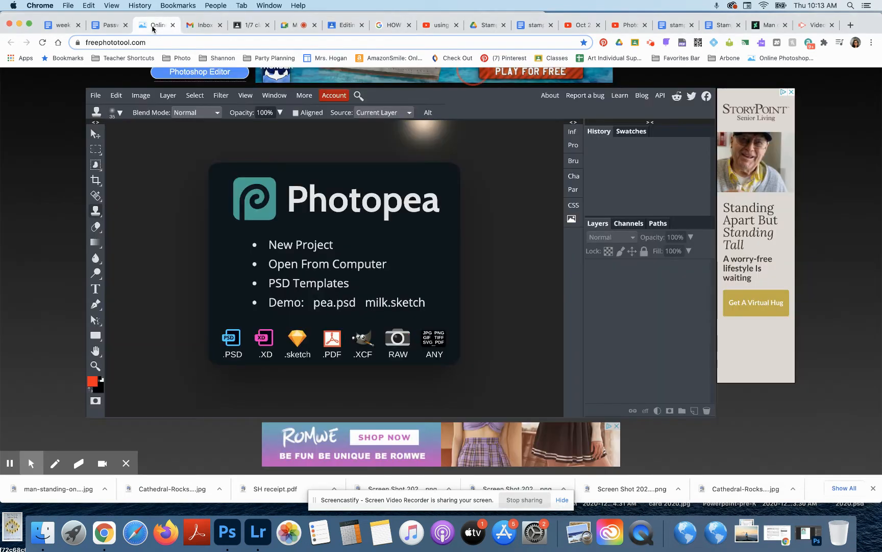
Open the stamp tool practice document from the Classroom assignment and examine its before-and-after example images and helpful links.
left_click(154, 26)
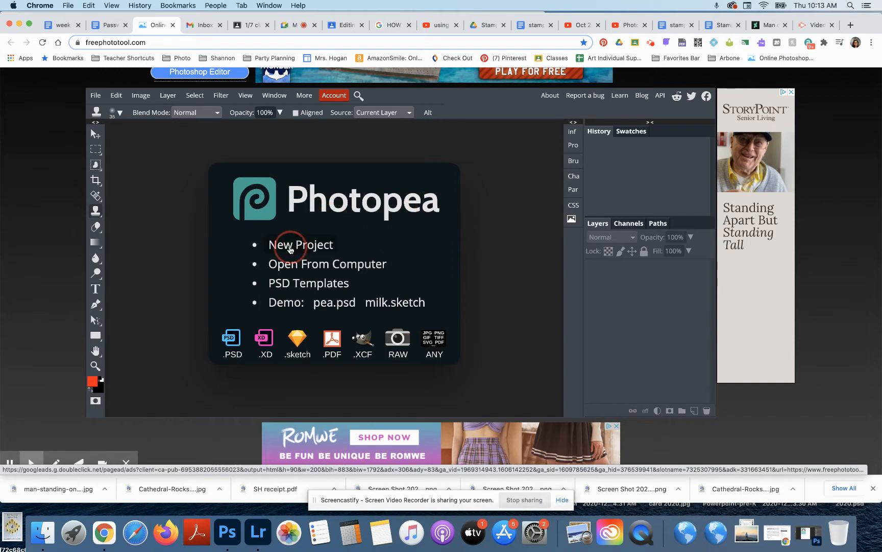
left_click(345, 25)
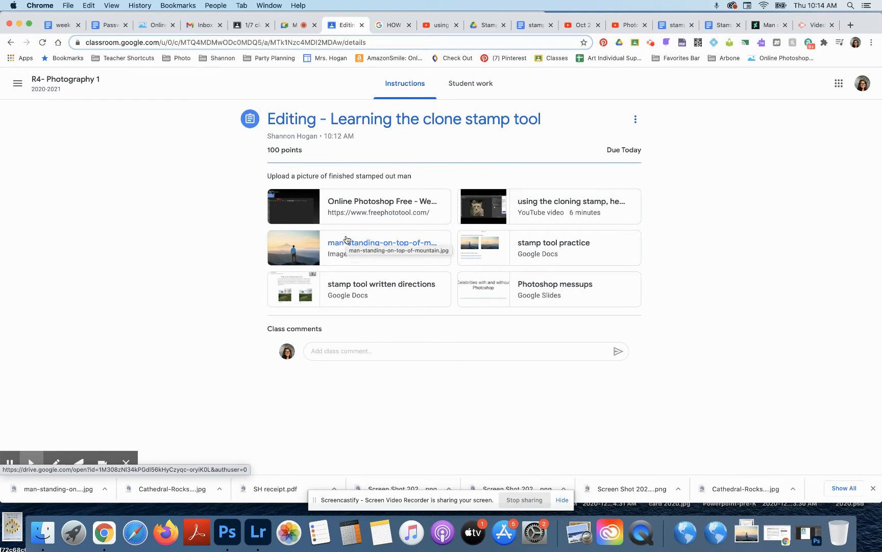
left_click(516, 256)
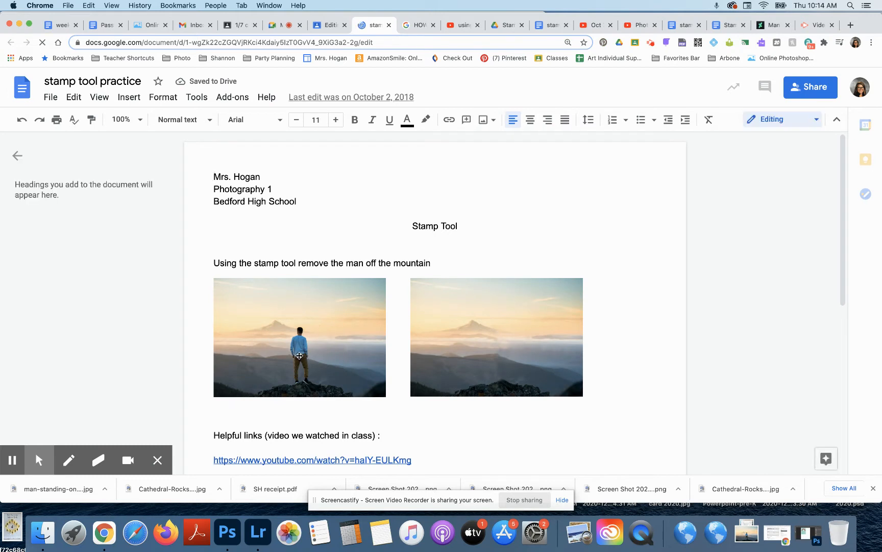
scroll(492, 344, "down", 2)
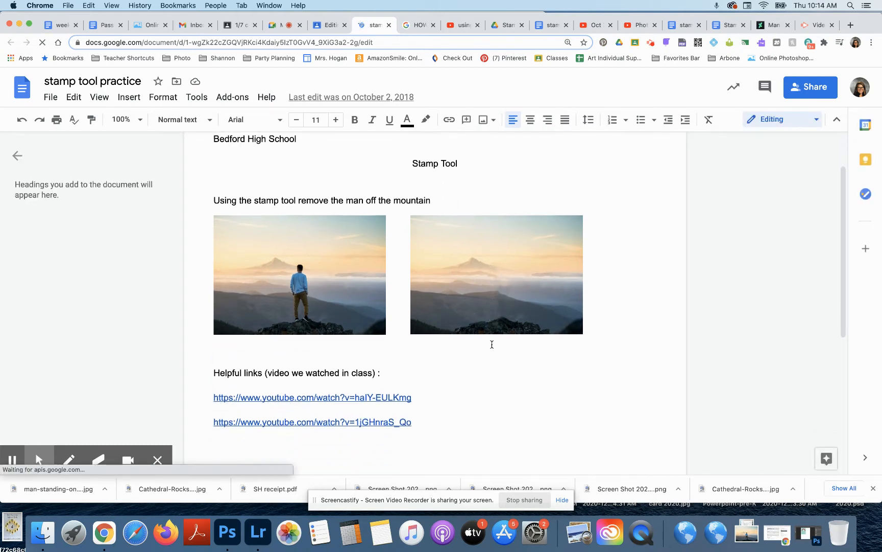
scroll(492, 345, "up", 2)
scroll(492, 345, "down", 3)
scroll(493, 345, "down", 1)
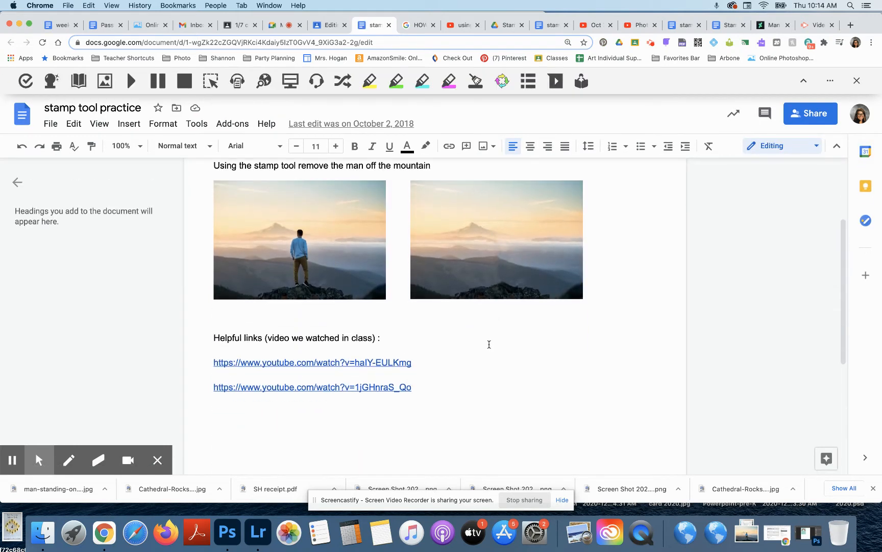
Switch to Photopea and open man-standing-on-top-of-mountain.jpg from the Downloads folder.
left_click(151, 29)
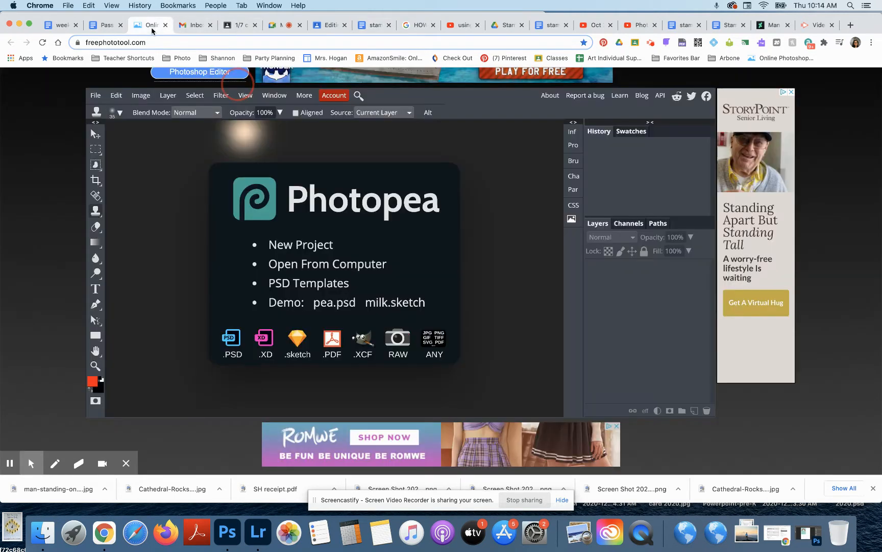
left_click(305, 267)
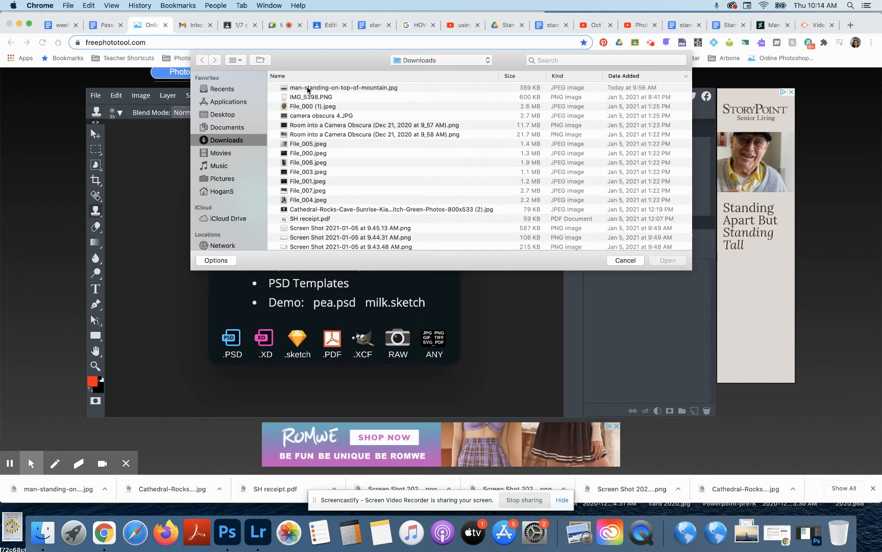
double_click(308, 89)
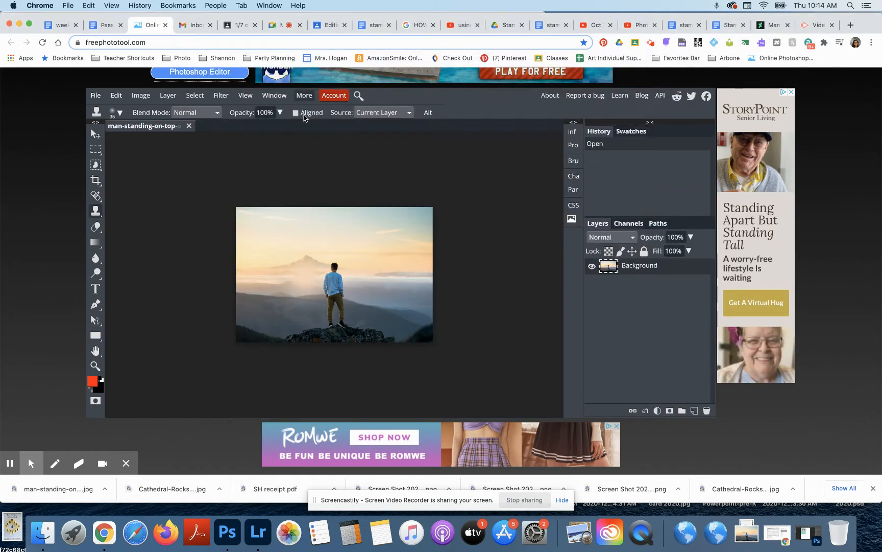
Activate the Clone Tool from the group of brush tools.
left_click(96, 211)
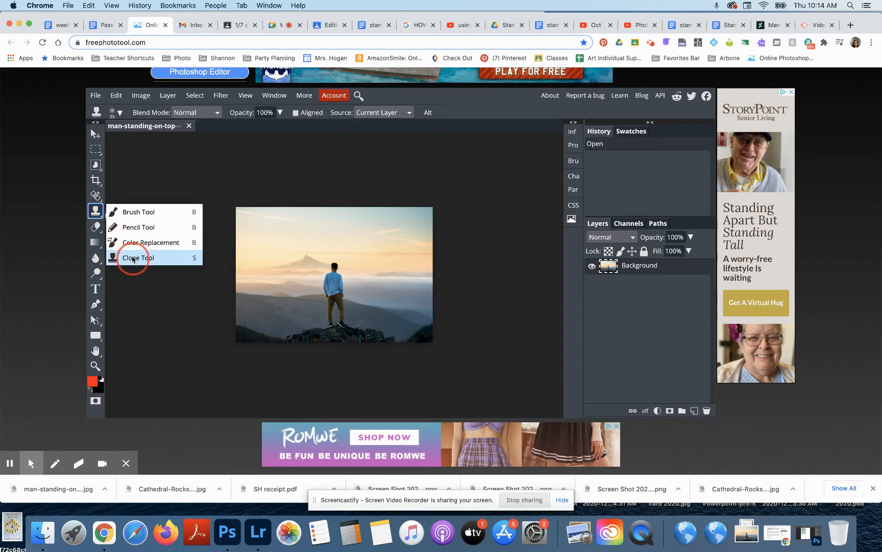
left_click(137, 215)
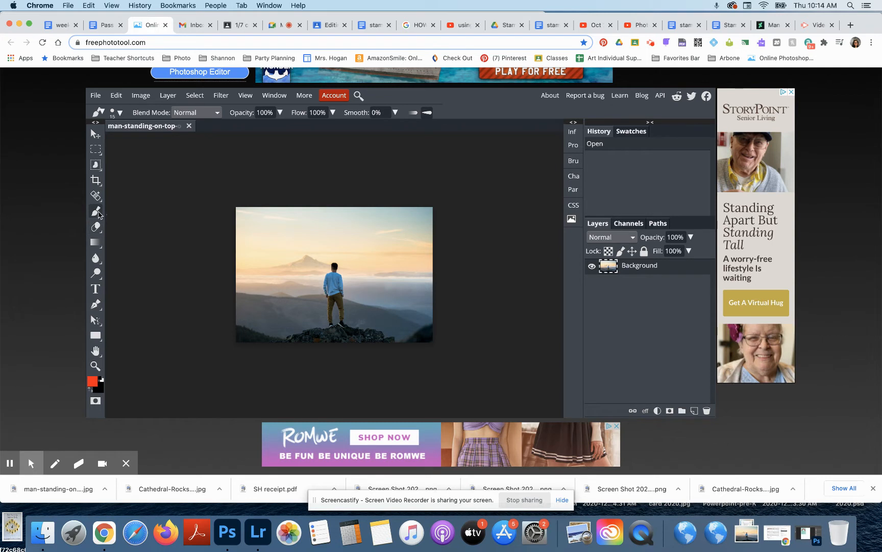
left_click(98, 215)
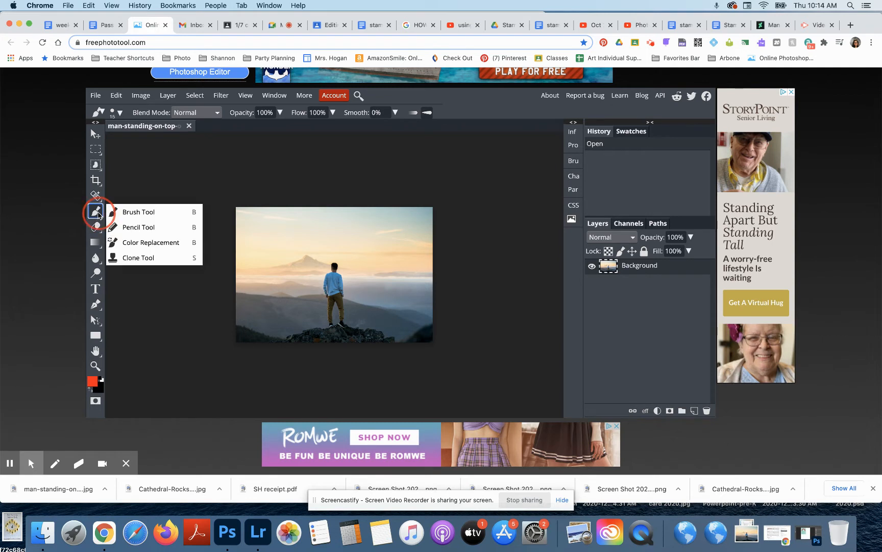
left_click(135, 258)
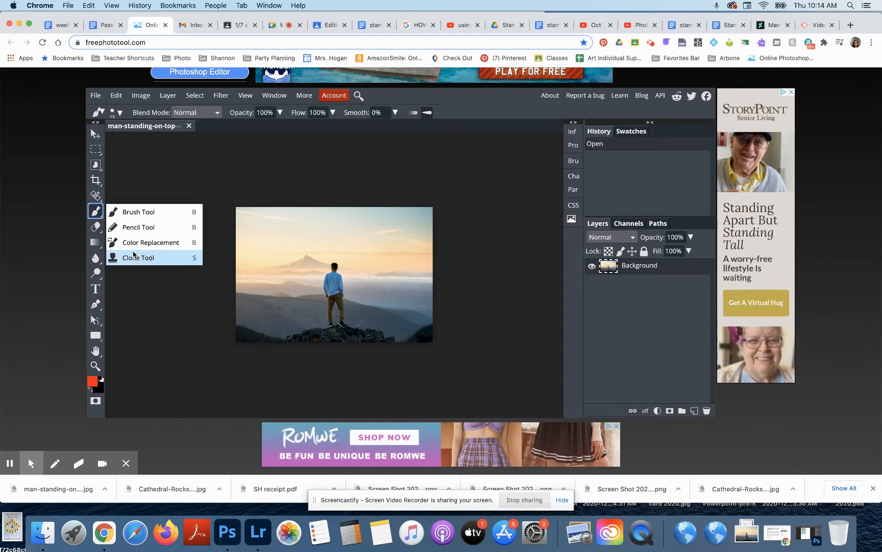
left_click(135, 257)
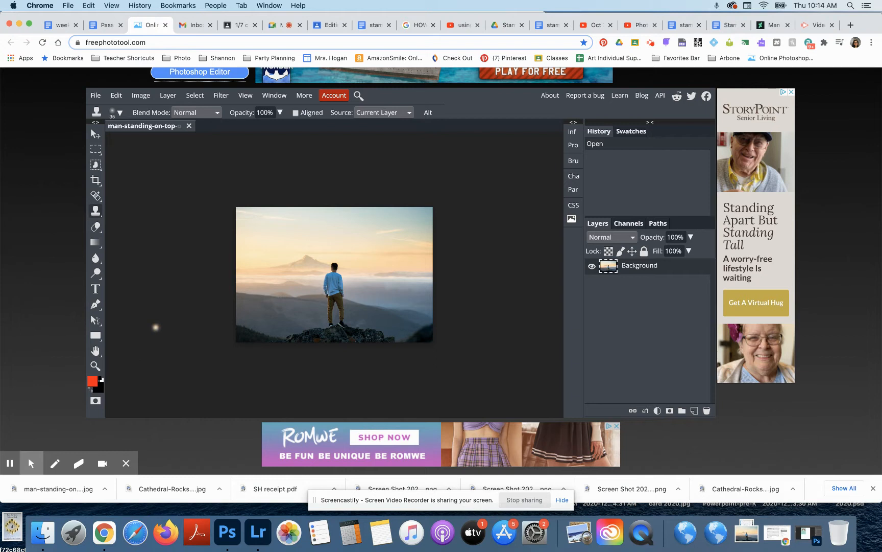
Zoom in on the man until his head and blue sweater fill most of the canvas.
left_click(95, 365)
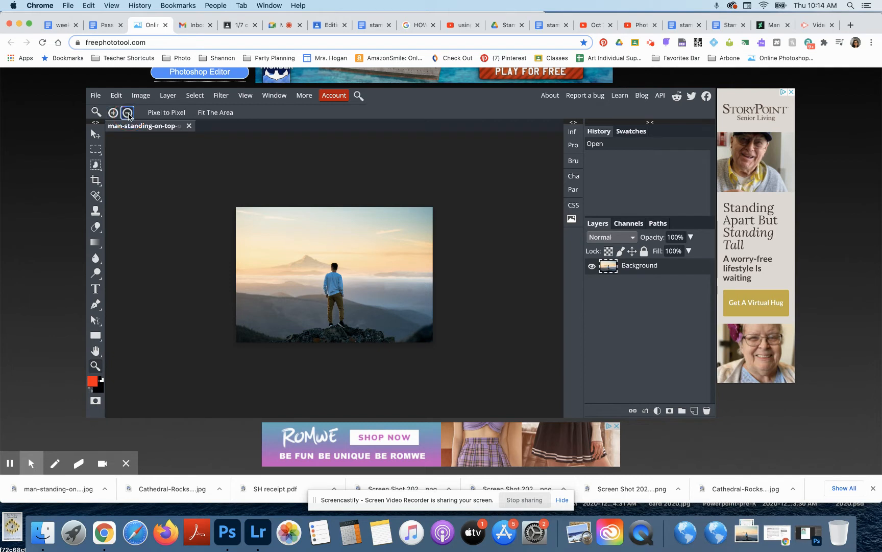
left_click(117, 114)
left_click(326, 293)
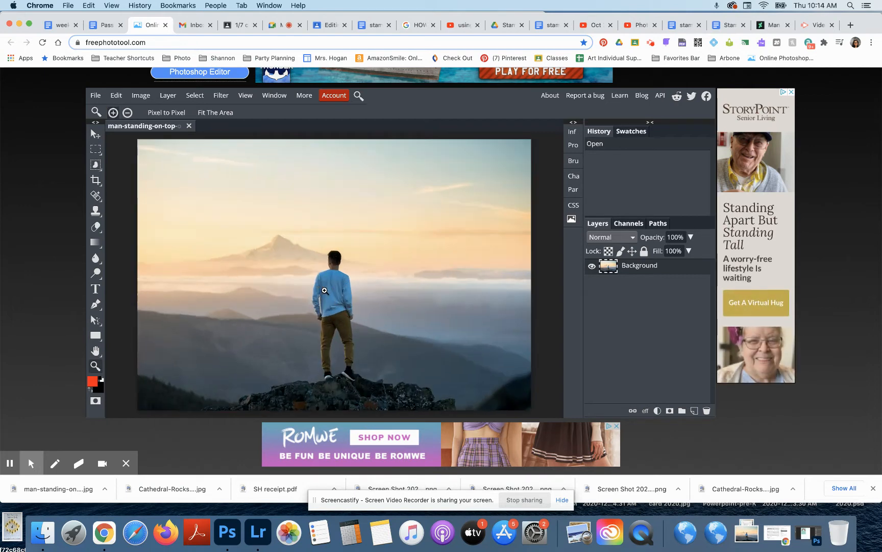
left_click(316, 287)
left_click(315, 286)
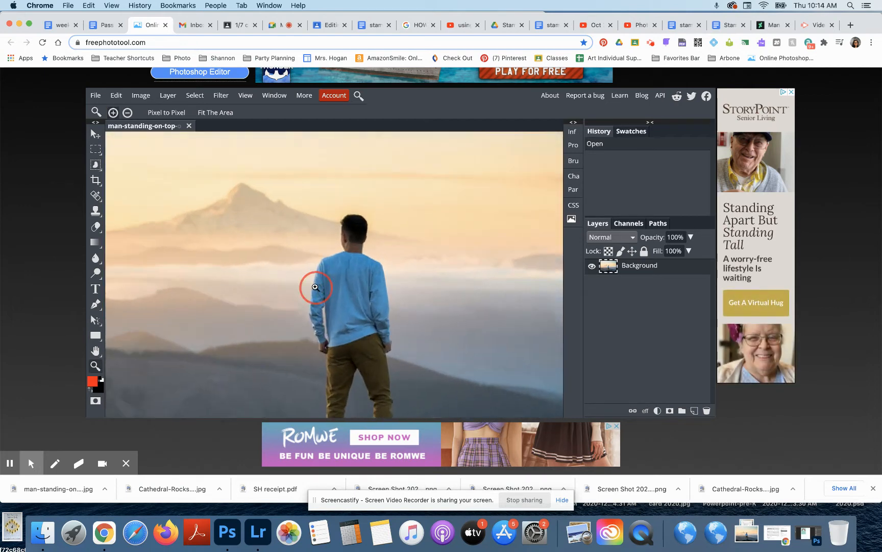
left_click(315, 286)
left_click(316, 286)
left_click(315, 287)
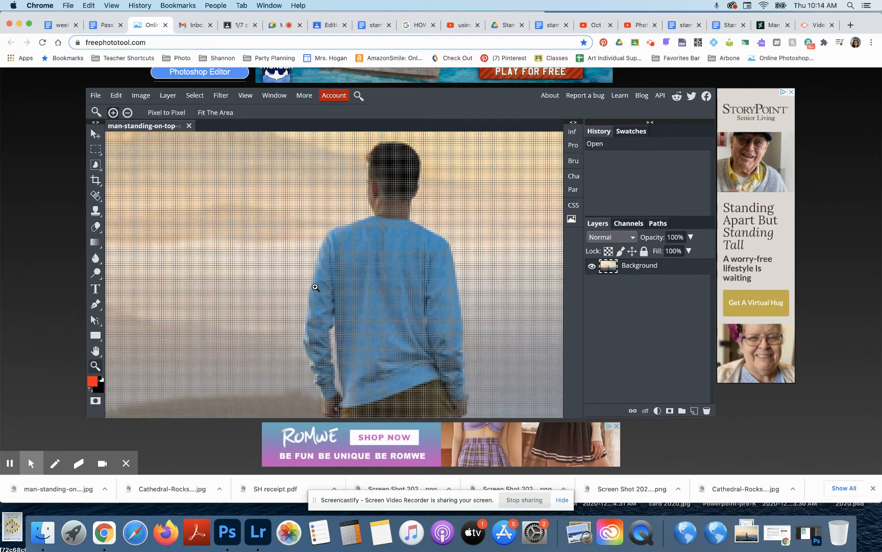
left_click(127, 113)
left_click(298, 284)
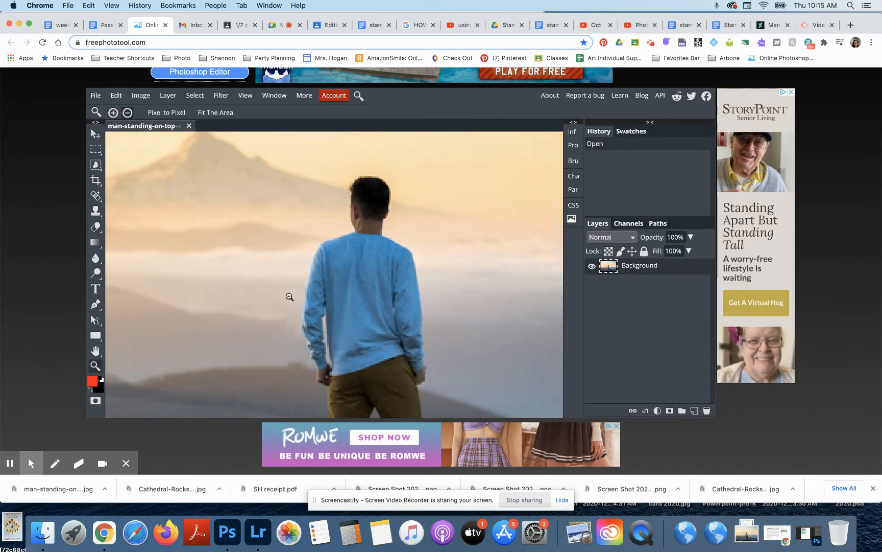
Clone the pale mist beside the man in a horizontal band across the middle of his blue sweater with the Clone Tool.
left_click(95, 211)
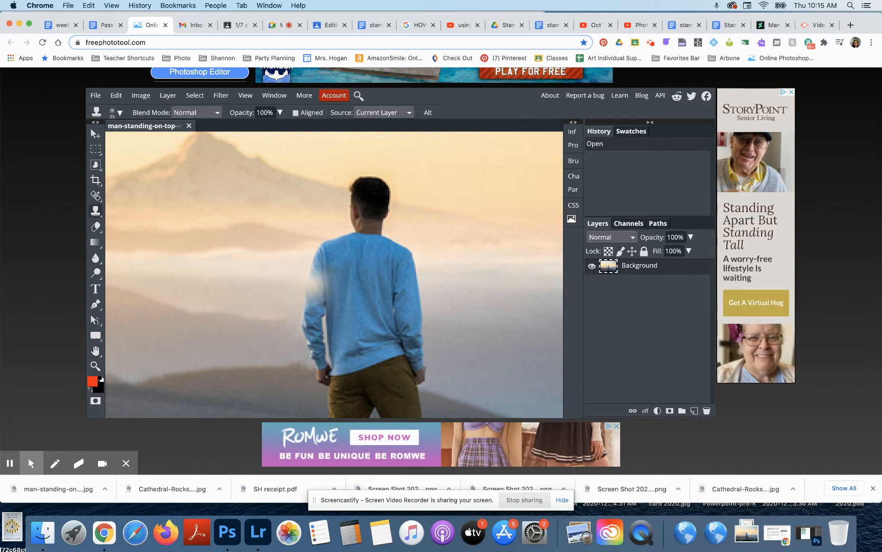
left_click(309, 282)
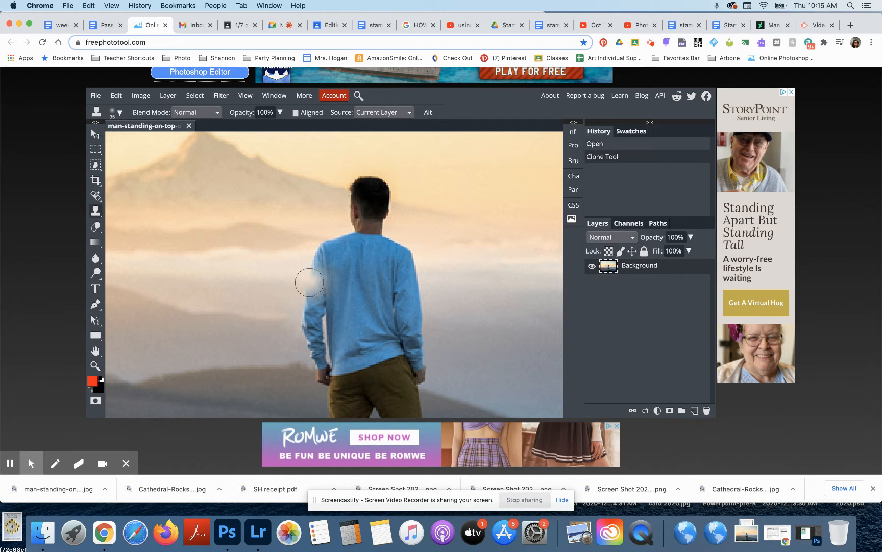
left_click(309, 282)
left_click(308, 283)
left_click(309, 282)
left_click(328, 286)
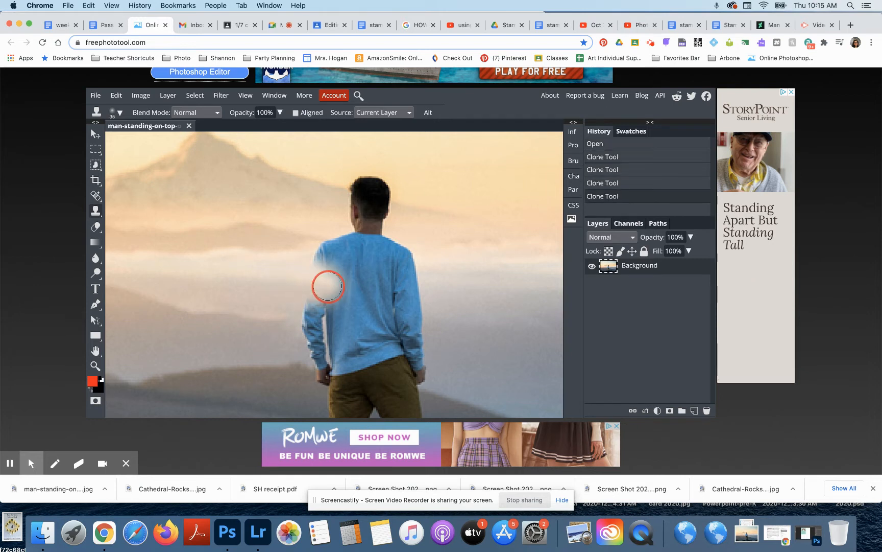
left_click(328, 286)
left_click(329, 287)
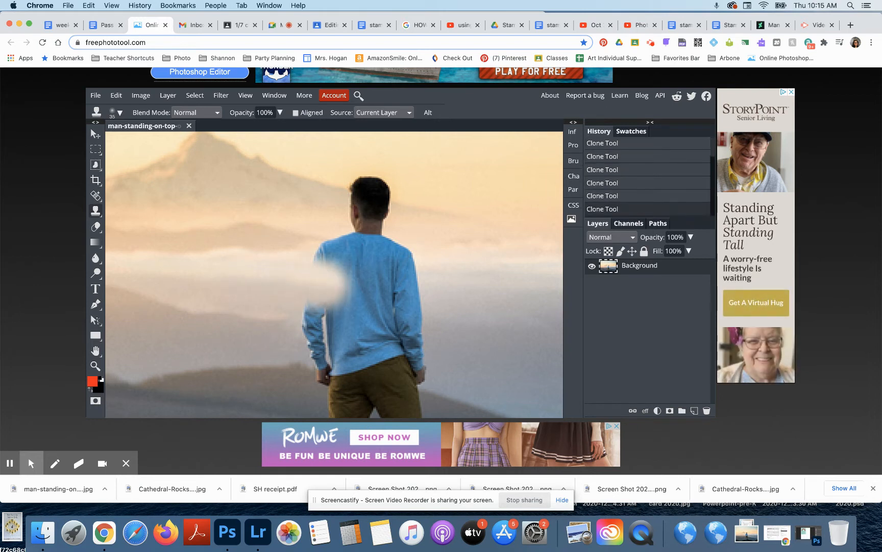
left_click(347, 288)
left_click(345, 288)
left_click(353, 289)
left_click(361, 288)
left_click(368, 289)
left_click(377, 287)
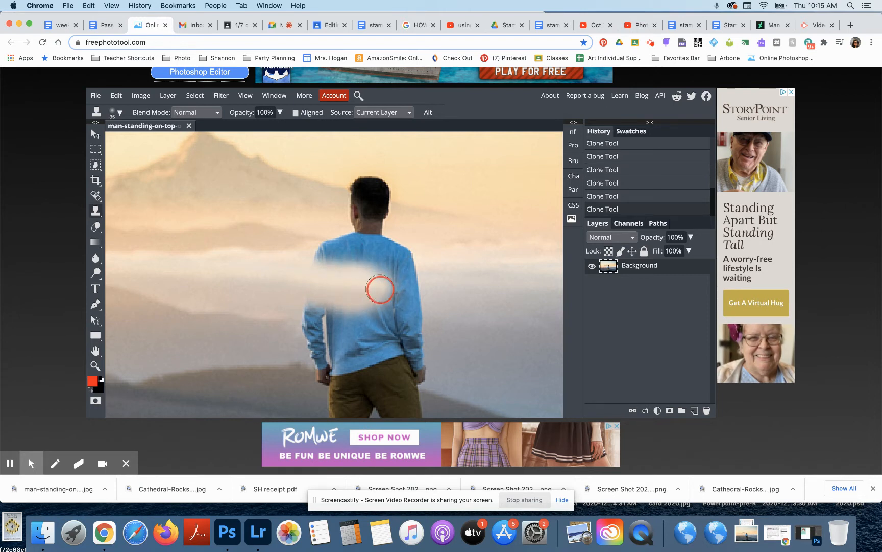
left_click(379, 290)
left_click(396, 289)
left_click(394, 290)
left_click(394, 290)
left_click(403, 290)
left_click(408, 292)
left_click(421, 291)
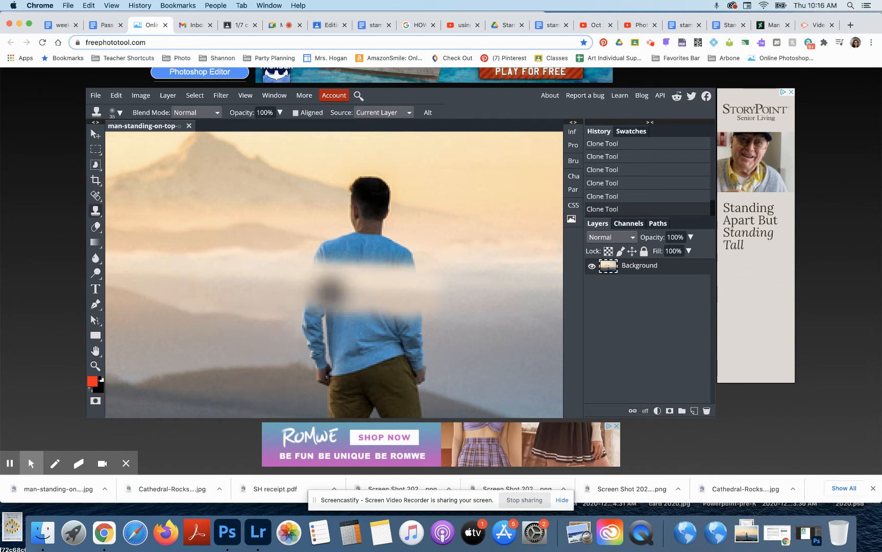
Try cloning a dark patch over the upper sweater, and step back through the history to undo those clone strokes.
left_click(348, 256)
left_click(348, 256)
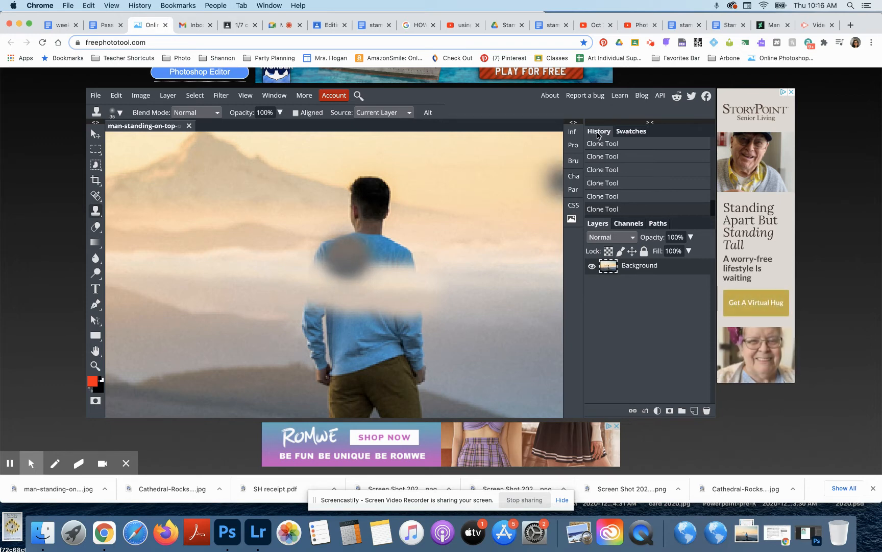
left_click(599, 200)
left_click(596, 183)
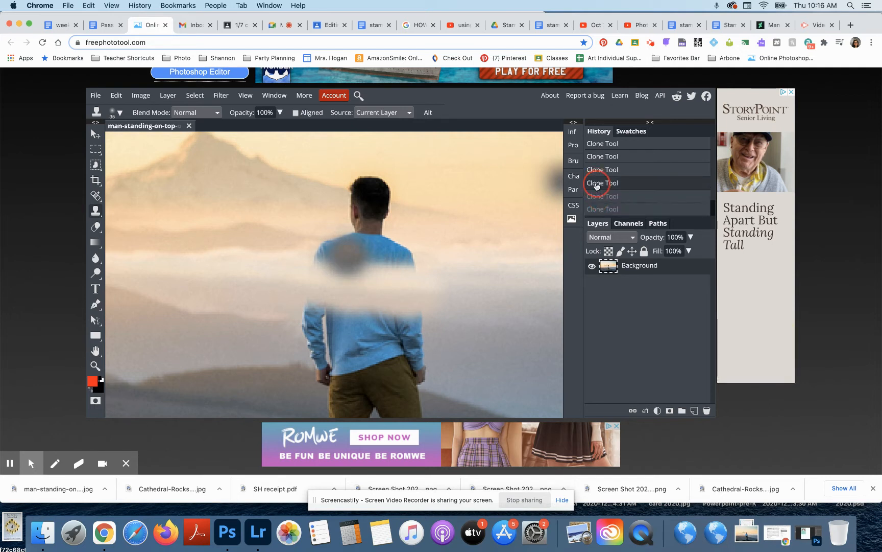
left_click(595, 172)
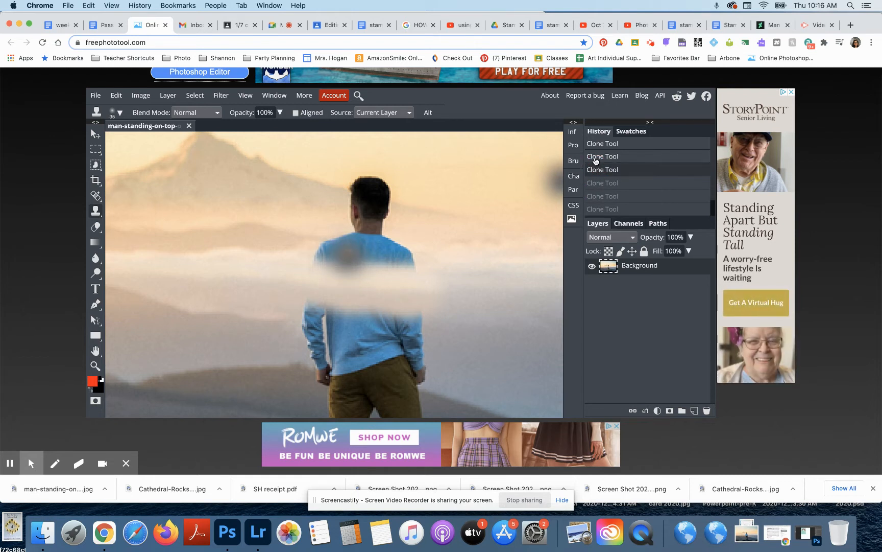
left_click(595, 157)
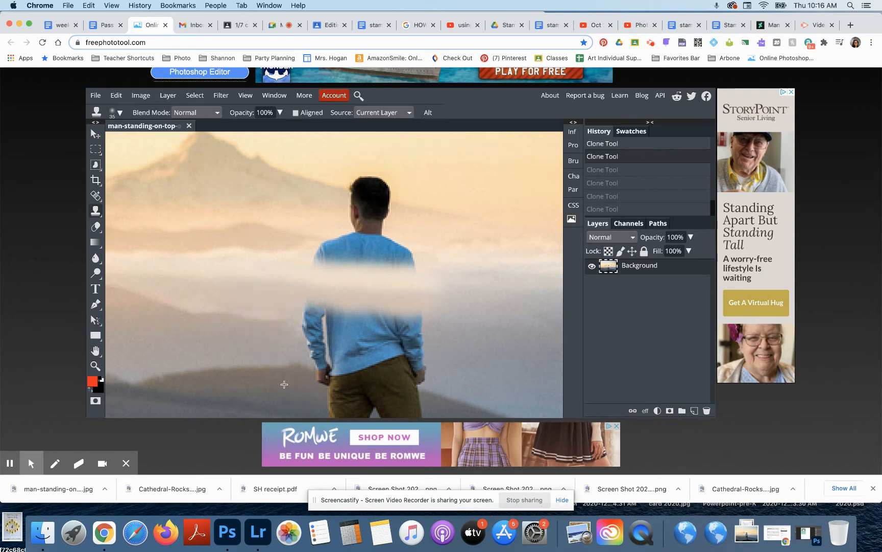
Clone the background hillside over the top of the man's trousers and along his right leg down to the shoe.
left_click_drag(338, 393, 397, 406)
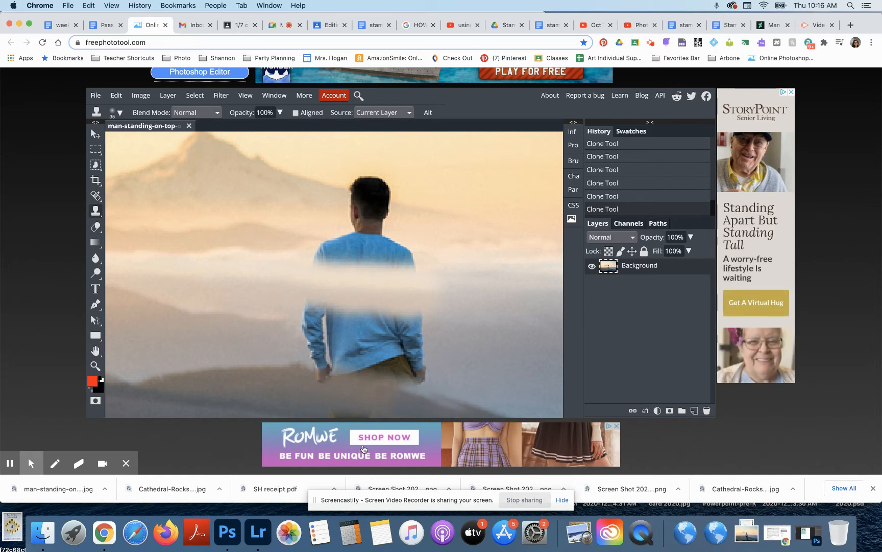
scroll(372, 385, "down", 1)
scroll(453, 328, "down", 10)
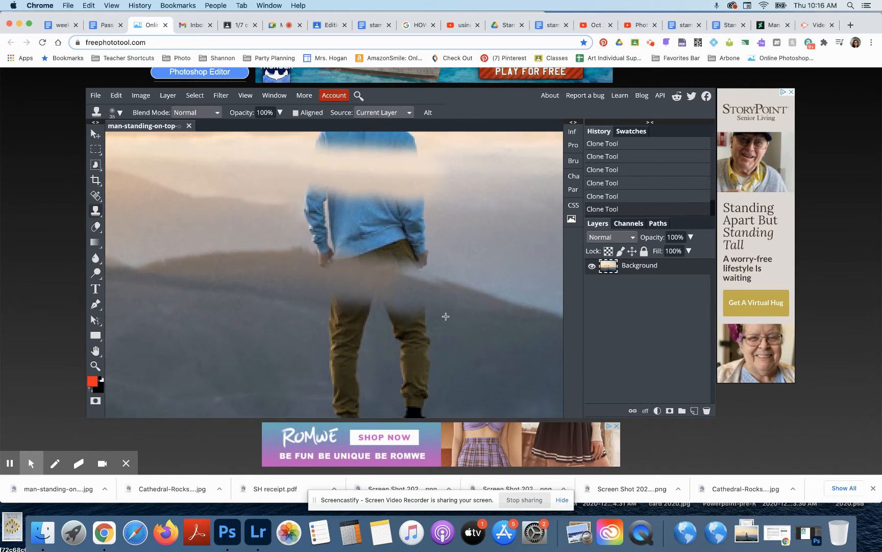
left_click(447, 315)
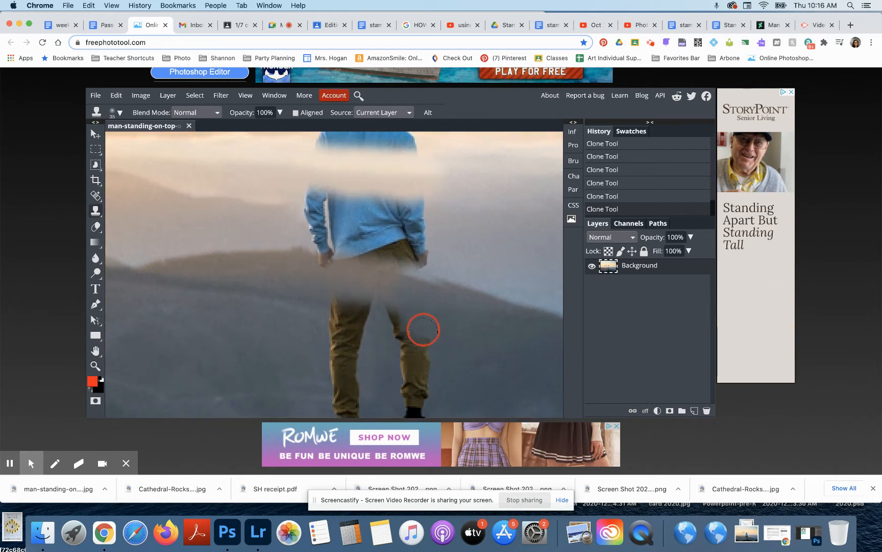
left_click_drag(427, 391, 424, 397)
left_click(411, 410)
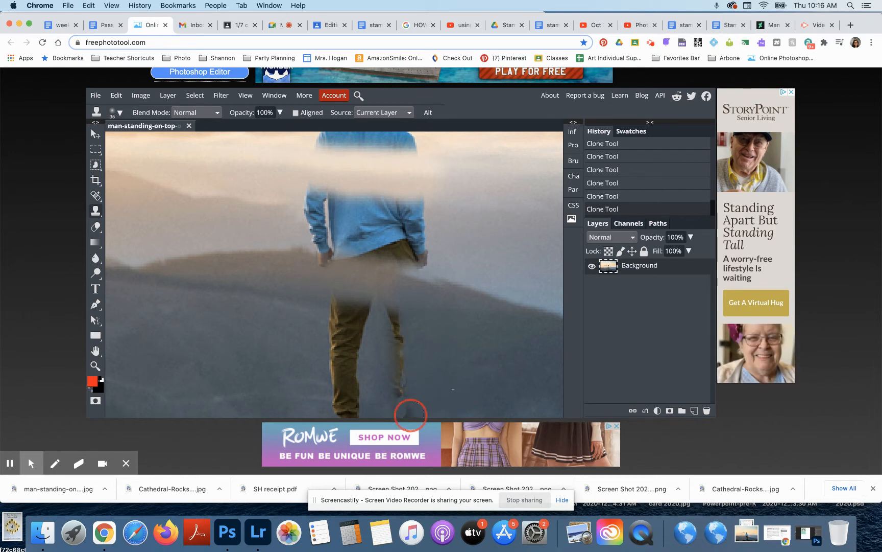
left_click(404, 374)
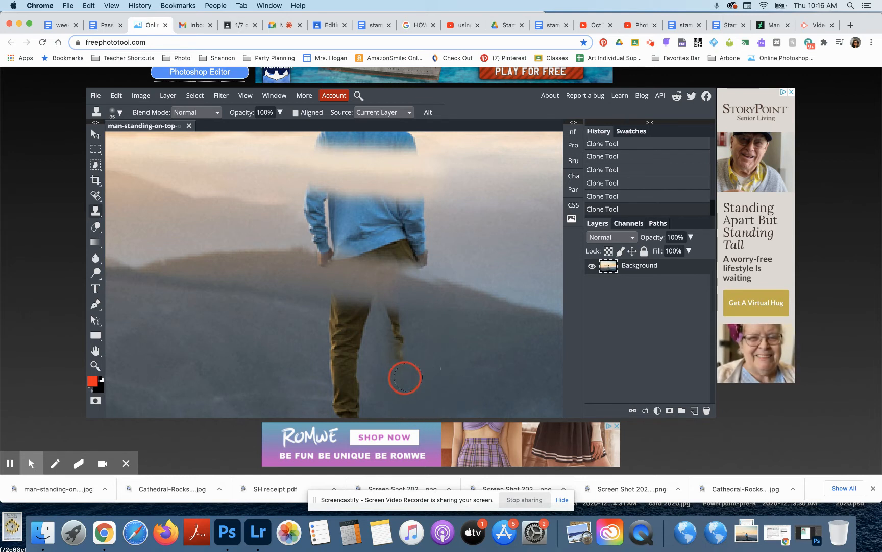
left_click_drag(400, 351, 398, 332)
Clone the dark hillside over the rest of the man's right leg and all of his left leg.
left_click(443, 334)
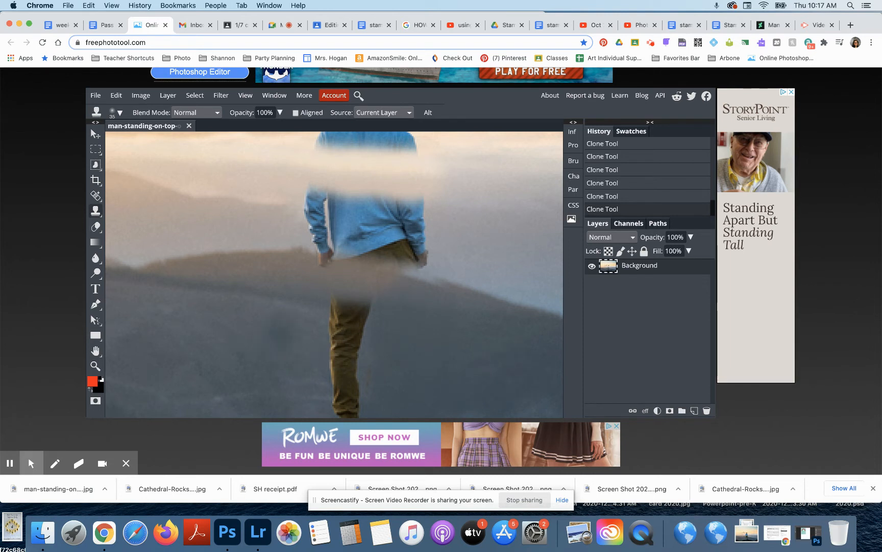
left_click(295, 329)
mouse_move(332, 333)
left_mouse_down()
mouse_move(336, 356)
mouse_move(338, 315)
mouse_move(335, 362)
mouse_move(339, 311)
mouse_move(345, 339)
mouse_move(355, 312)
mouse_move(341, 338)
mouse_move(337, 404)
mouse_move(335, 385)
mouse_move(347, 400)
mouse_move(346, 380)
mouse_move(339, 403)
left_mouse_up()
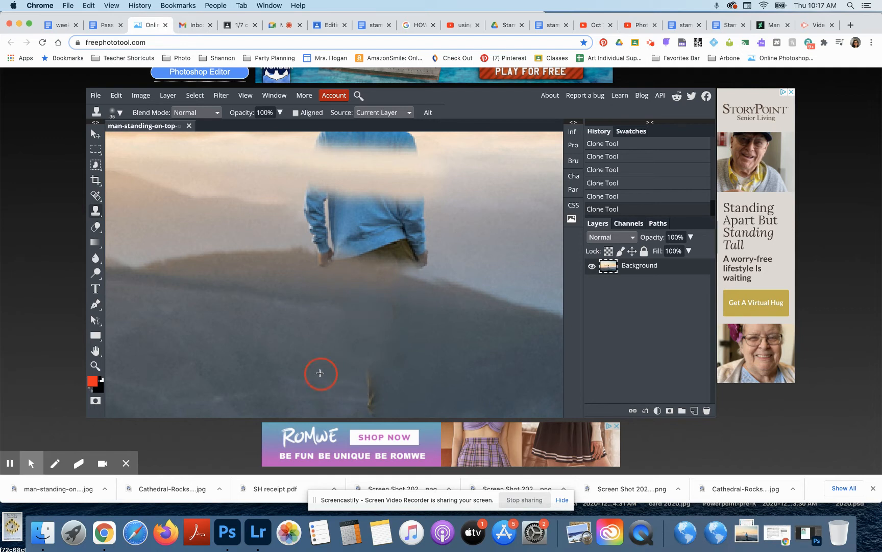
left_click_drag(362, 385, 362, 392)
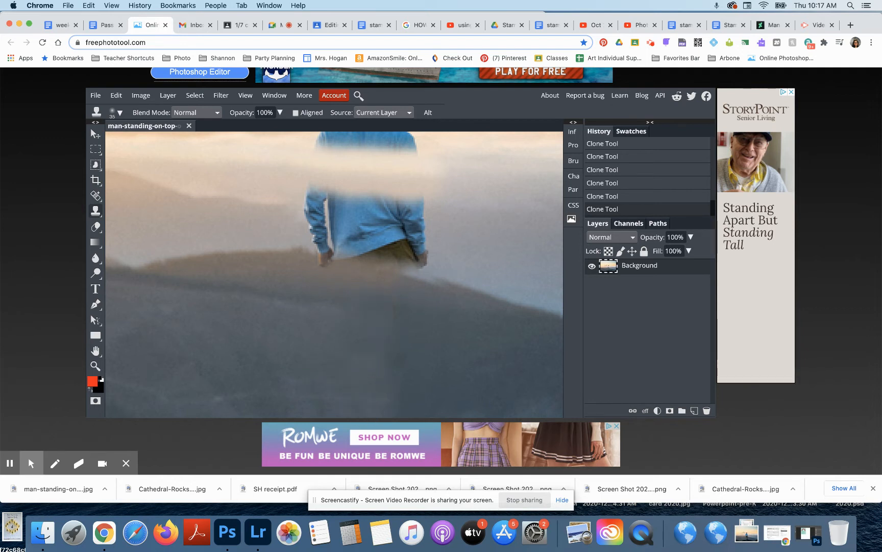
left_click(387, 321)
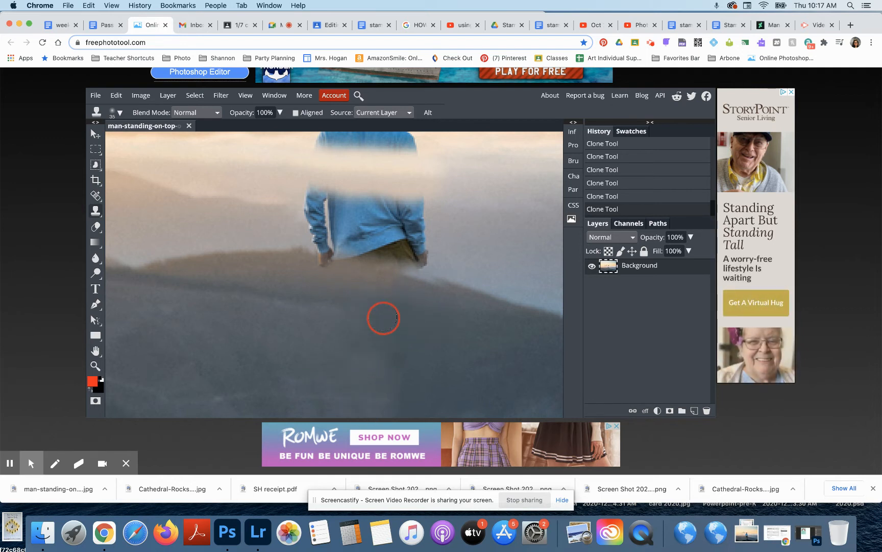
Clone the mist and hill ridge over the man's right arm, hand and the right side of his lower sweater.
scroll(388, 321, "up", 2)
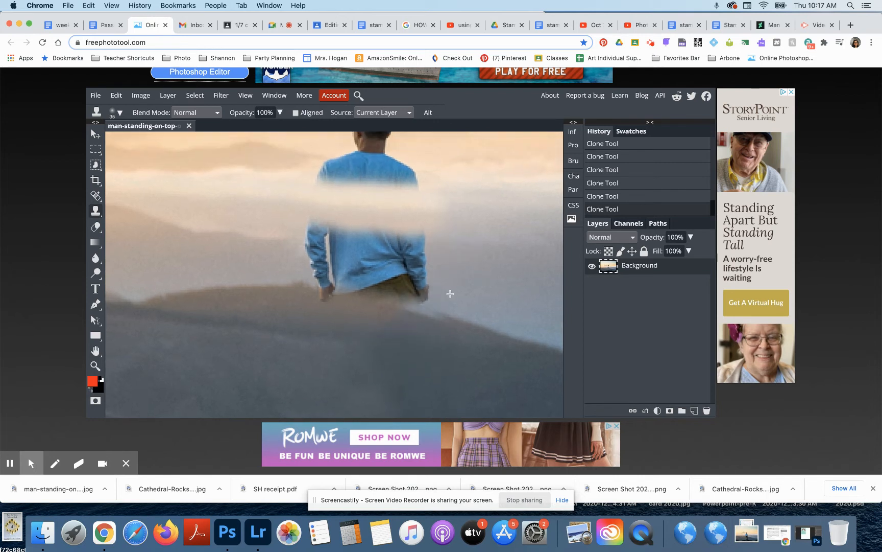
mouse_move(425, 293)
left_mouse_down()
mouse_move(434, 294)
mouse_move(419, 268)
mouse_move(421, 241)
left_mouse_up()
mouse_move(440, 278)
left_mouse_down()
mouse_move(405, 277)
mouse_move(403, 244)
left_mouse_up()
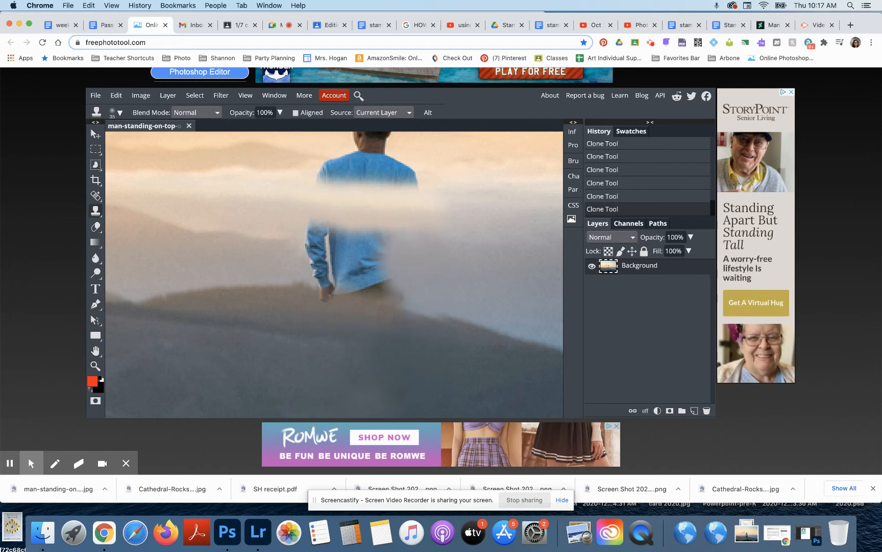
left_click_drag(408, 294, 389, 282)
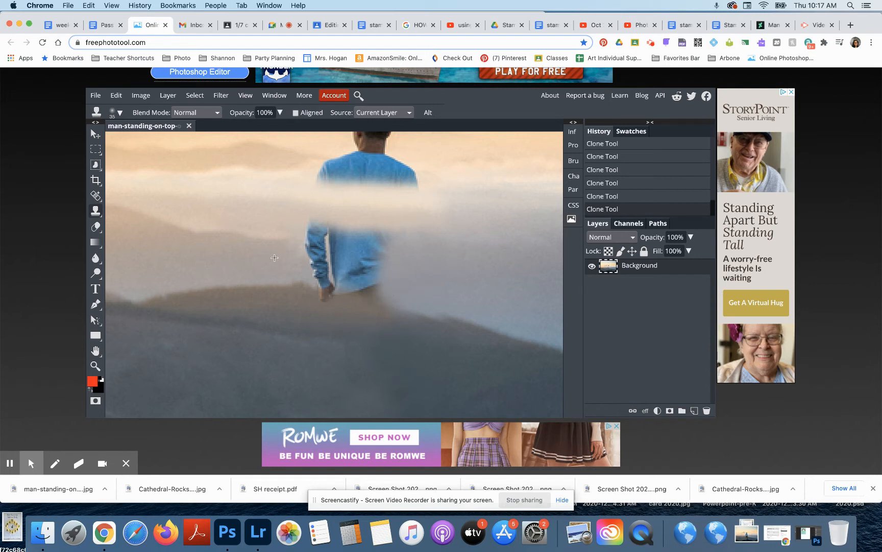
Clone the pale background over the man's left arm and the upper edge of the remaining lower sweater.
left_click_drag(307, 263, 320, 259)
left_click(312, 256)
left_click(319, 269)
left_click(332, 273)
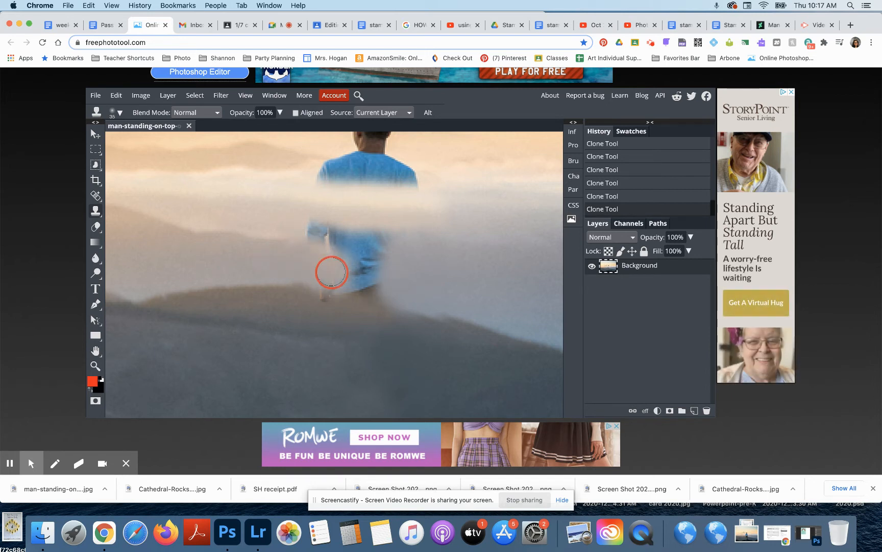
left_click_drag(310, 237, 320, 234)
left_click(335, 232)
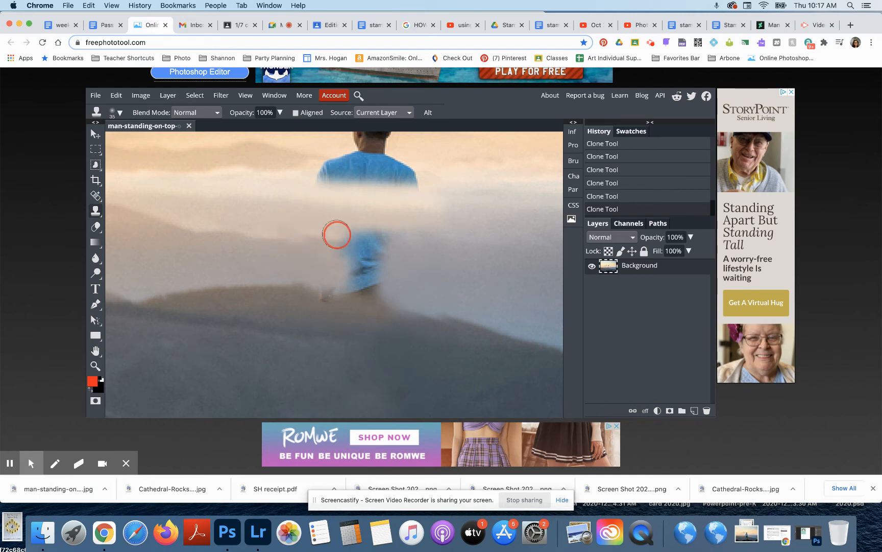
left_click(358, 234)
left_click(370, 236)
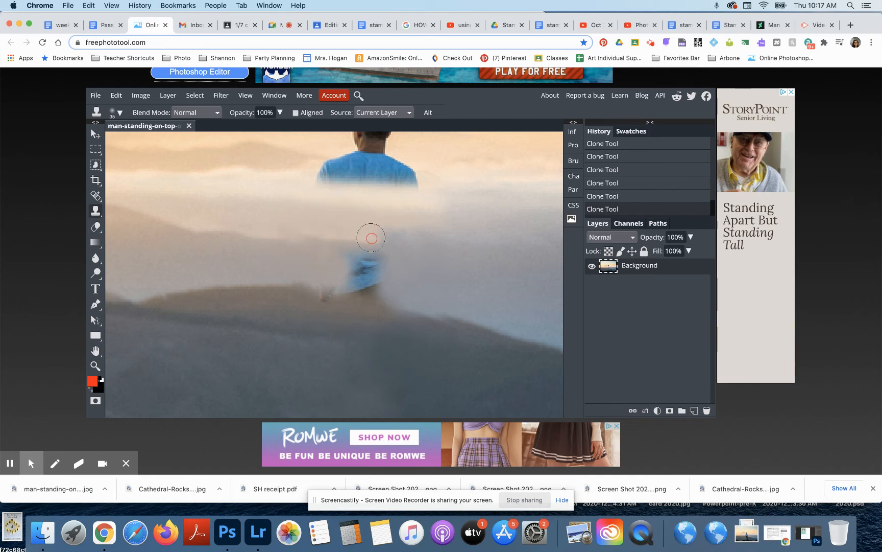
Clone mist over the last blue sweater remnants and rebuild the brown hill ridge where the left hand was.
left_click(423, 249)
left_click(422, 277, "alt")
left_click_drag(376, 280, 344, 265)
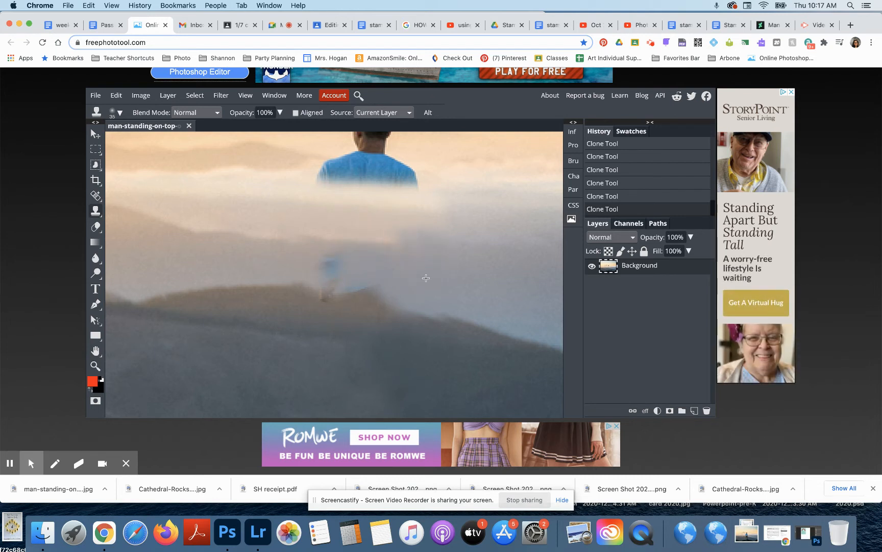
left_click(370, 287)
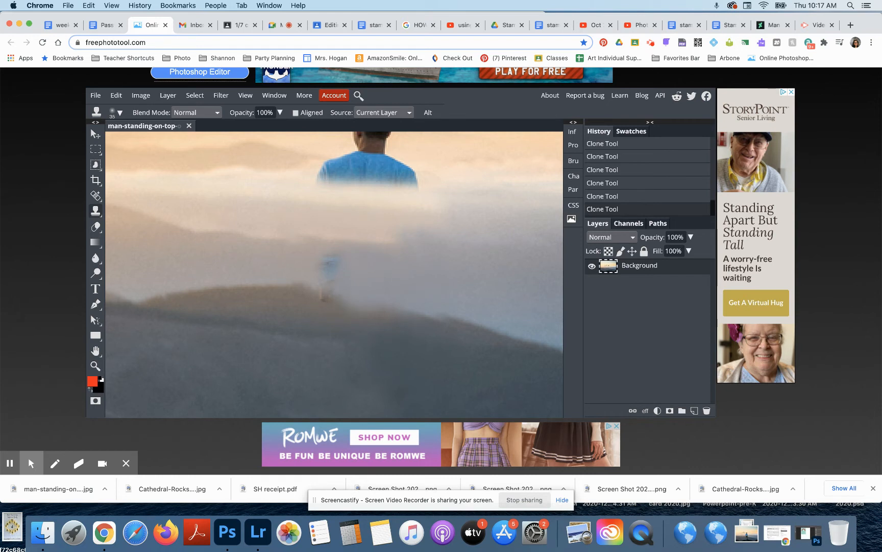
mouse_move(322, 264)
left_mouse_down()
mouse_move(335, 268)
mouse_move(296, 295)
left_mouse_up()
left_click(288, 267, "alt")
left_click(281, 295, "alt")
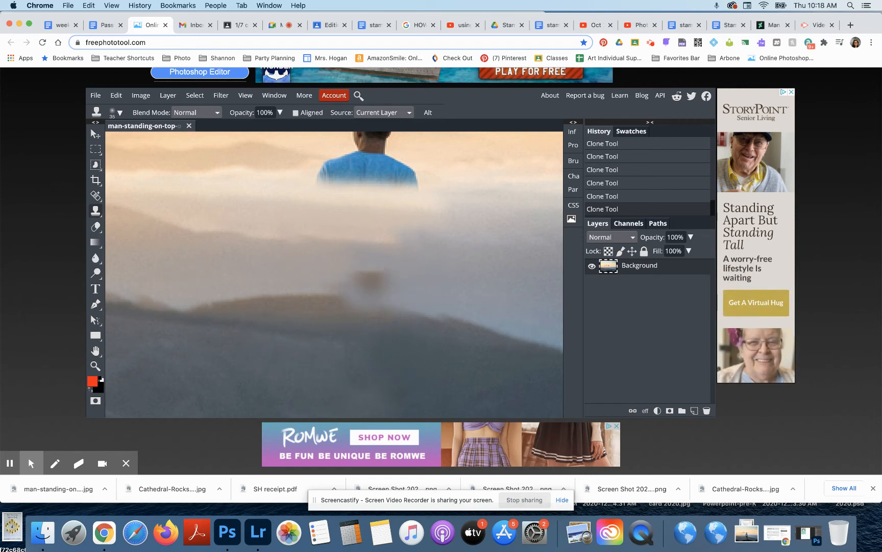
Clone the pale mist beside the man over his left and right shoulders.
scroll(459, 277, "up", 1)
scroll(461, 277, "right", 1)
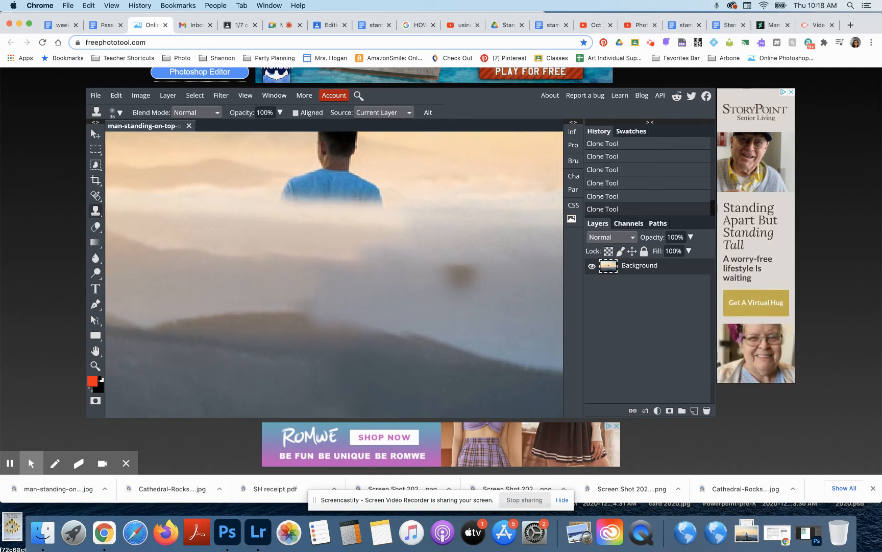
scroll(462, 274, "up", 4)
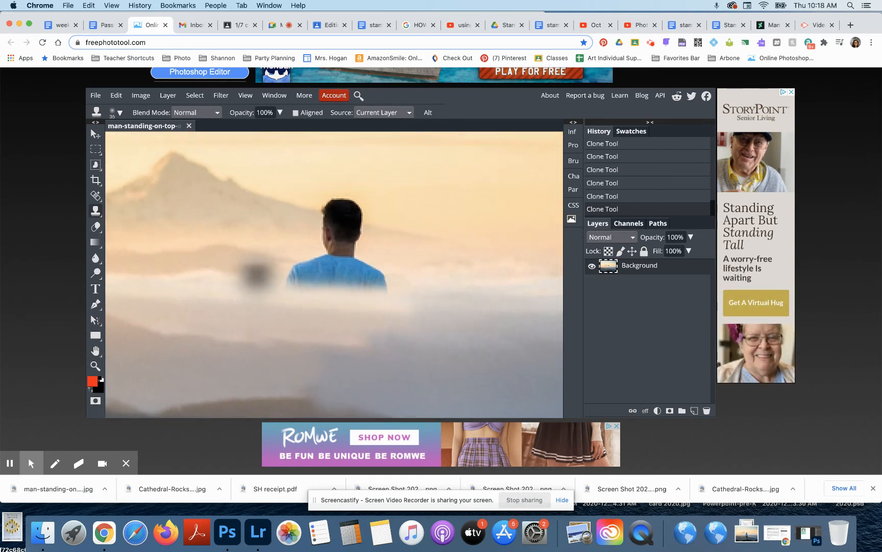
left_click_drag(260, 268, 307, 273)
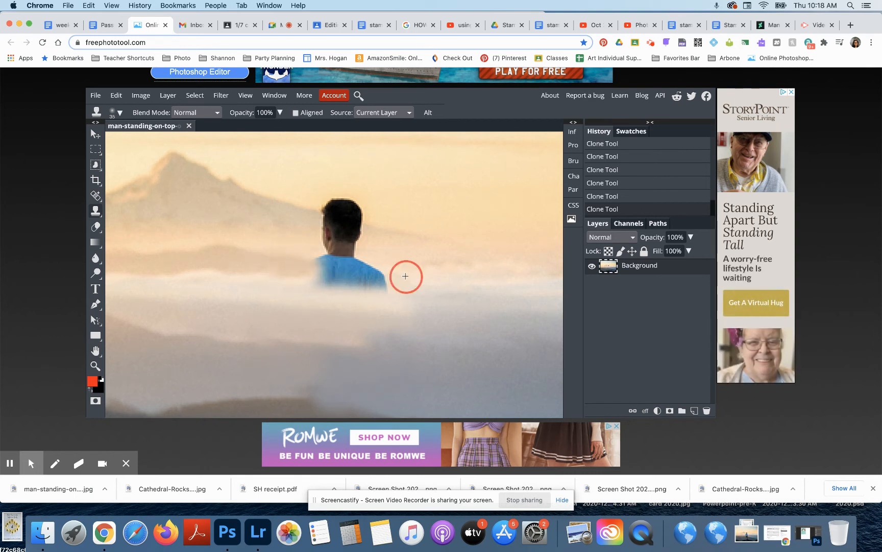
mouse_move(383, 279)
left_mouse_down()
mouse_move(359, 267)
mouse_move(380, 282)
mouse_move(360, 286)
mouse_move(308, 262)
mouse_move(377, 261)
mouse_move(381, 251)
mouse_move(329, 260)
mouse_move(374, 250)
mouse_move(351, 237)
mouse_move(384, 227)
mouse_move(344, 218)
left_mouse_up()
left_click(381, 283, "alt")
left_click(275, 266, "alt")
Clone the mountain slope, sky and haze over the man's neck and head, including the dark leftovers around them.
left_click(291, 257, "alt")
left_click(381, 252, "alt")
left_click(303, 208, "alt")
left_click(342, 219)
left_click(321, 216)
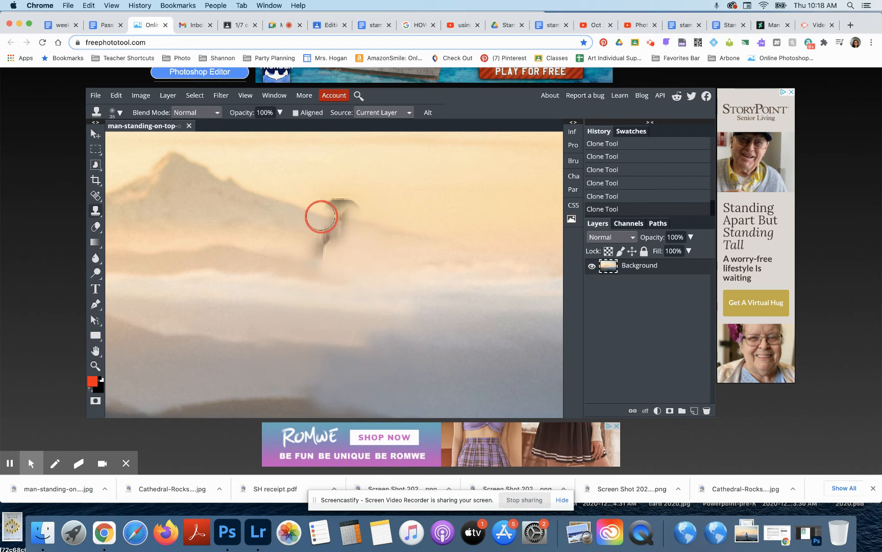
left_click(350, 223)
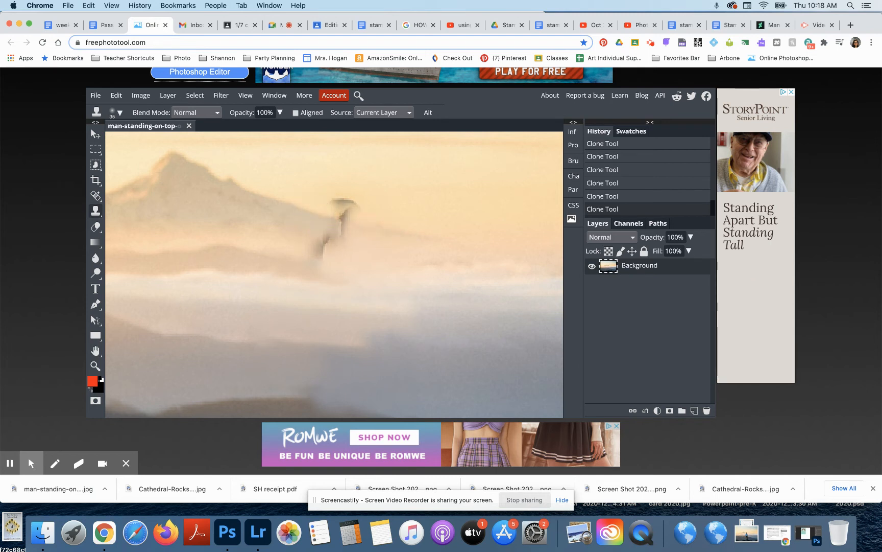
left_click(336, 220)
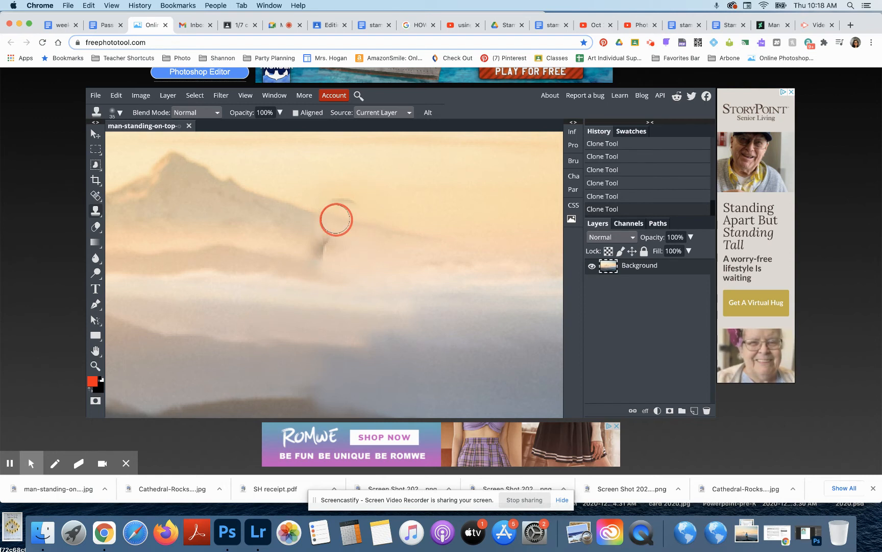
left_click(336, 192)
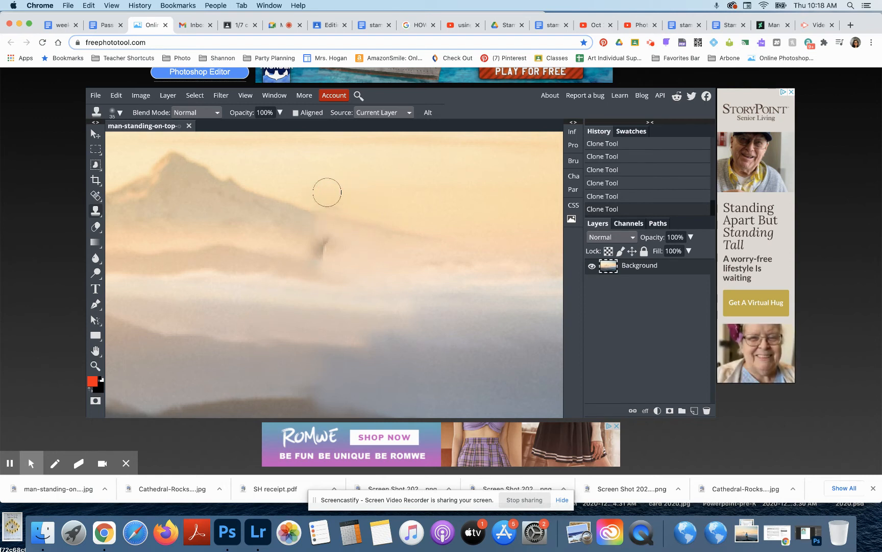
left_click(372, 255, "alt")
left_click_drag(323, 247, 303, 243)
Clone over the left shoe remnant along the top edge of the dark rocks.
scroll(335, 274, "down", 10)
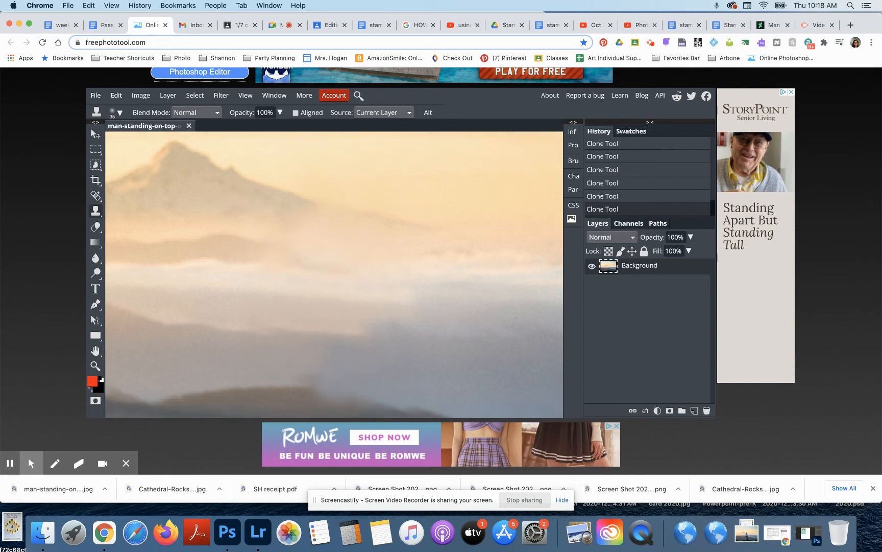
scroll(274, 259, "down", 1)
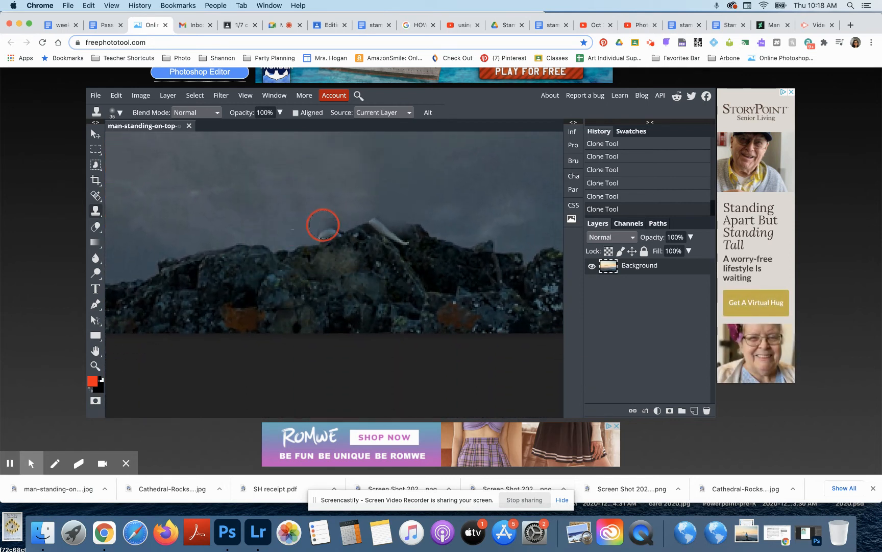
left_click(301, 250)
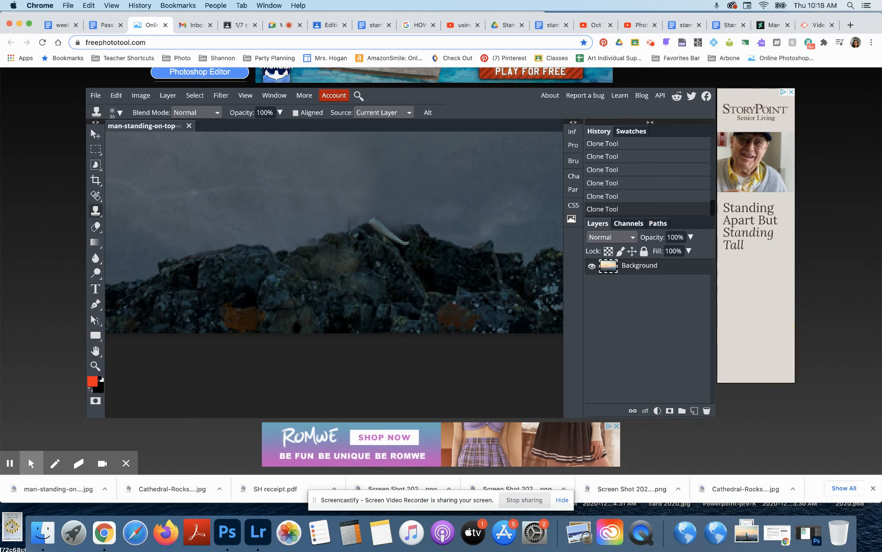
left_click(340, 236)
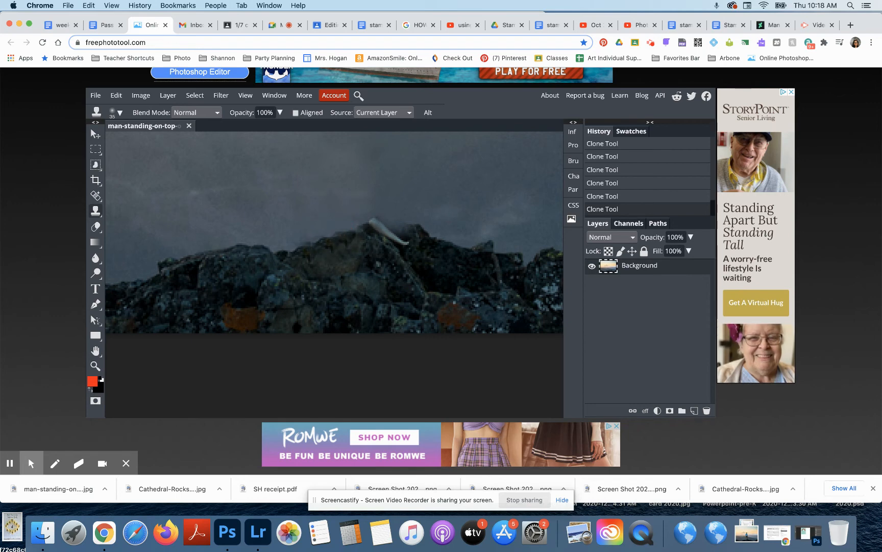
Cover the pale right shoe remnant on the rocks with cloned rock texture and gray mist above the ridge.
left_click(400, 261, "alt")
left_click(399, 238)
left_click(395, 241)
left_click(385, 239)
left_click(369, 231)
left_click(430, 181, "alt")
mouse_move(408, 221)
left_mouse_down()
mouse_move(402, 229)
mouse_move(406, 218)
mouse_move(352, 202)
left_mouse_up()
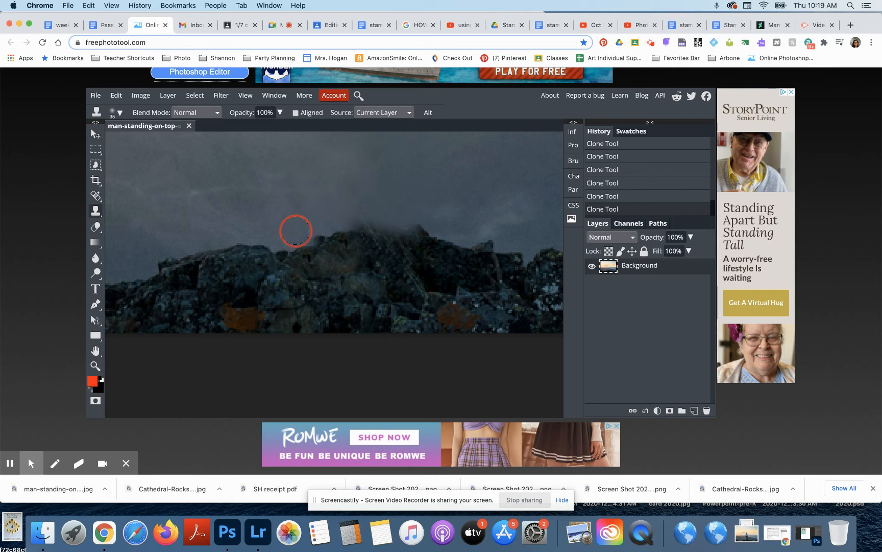
Zoom out to the whole photo and set the Clone Tool brush size to 84 px.
scroll(296, 223, "up", 6)
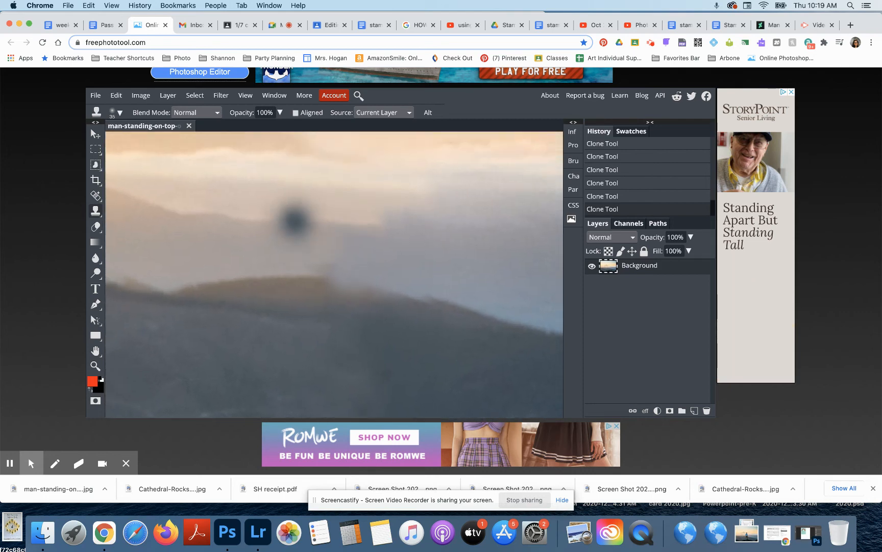
scroll(295, 221, "up", 3)
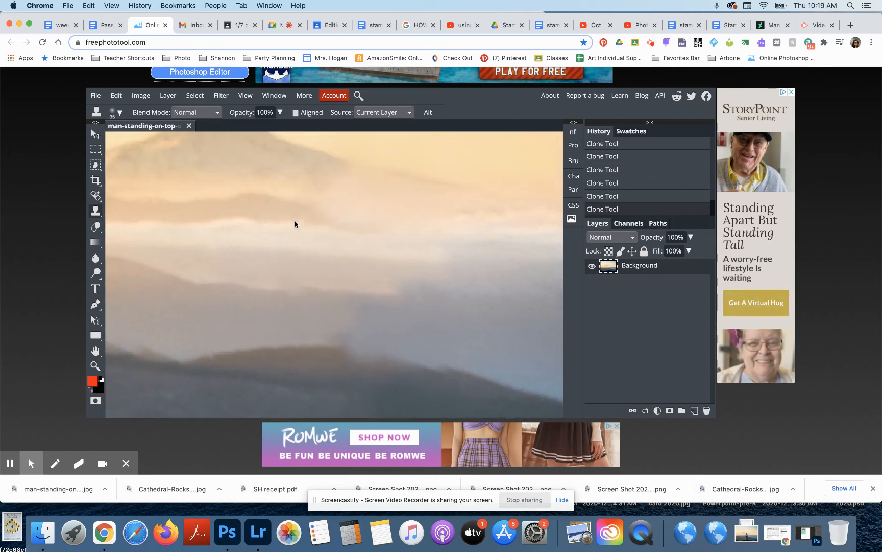
scroll(295, 224, "up", 4)
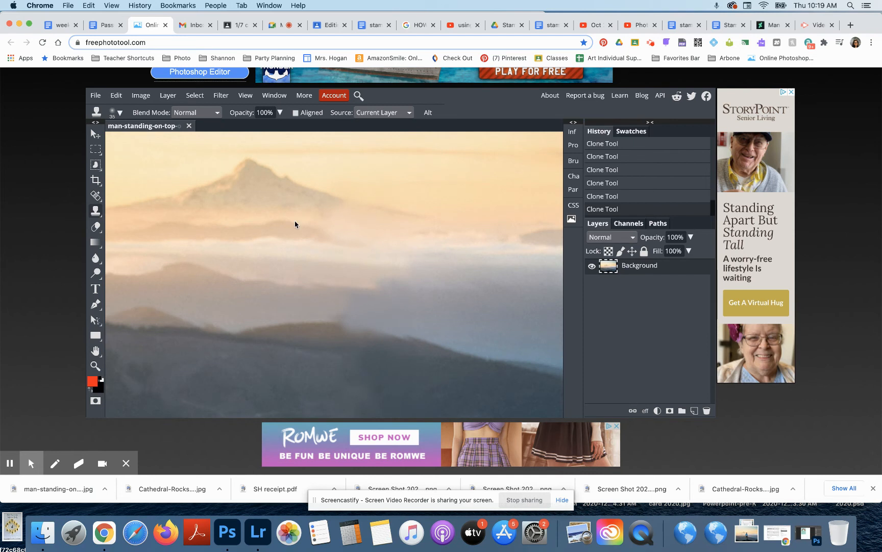
scroll(295, 224, "down", 5)
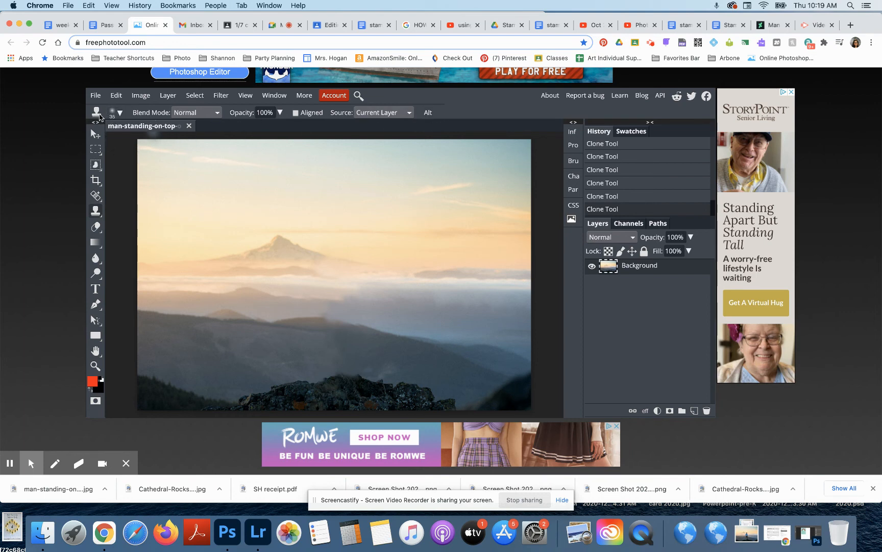
left_click(121, 113)
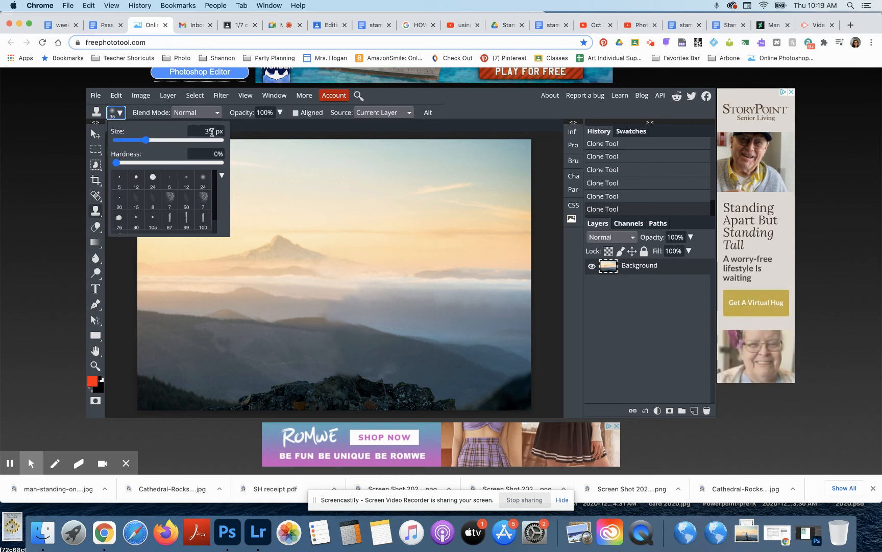
left_click(146, 142)
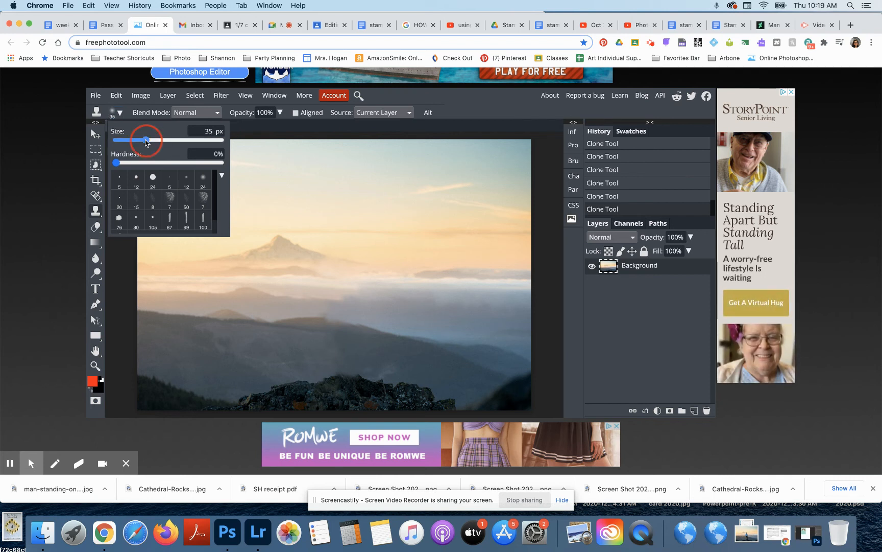
left_click_drag(176, 143, 157, 141)
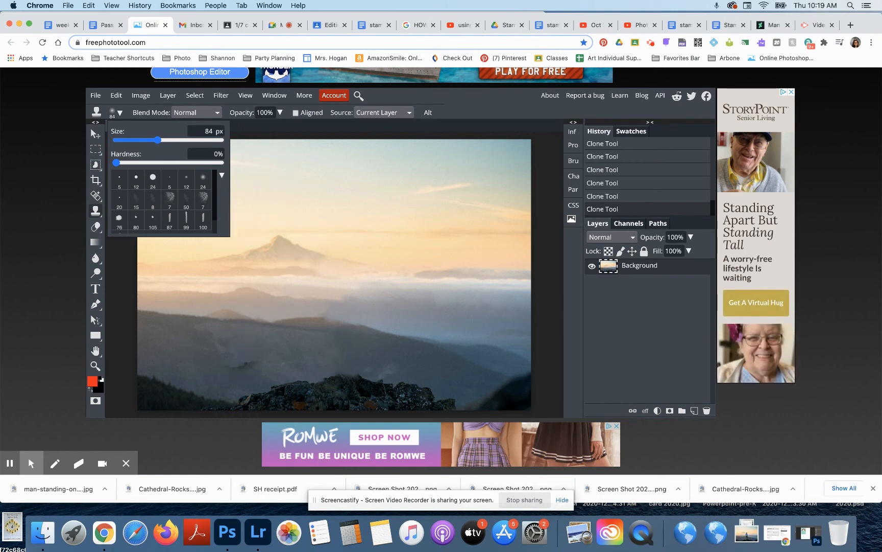
Stamp a dark hillside sample in the sky at 0% hardness, and another beside it at 100% hardness.
left_click(240, 360, "alt")
left_click(240, 180)
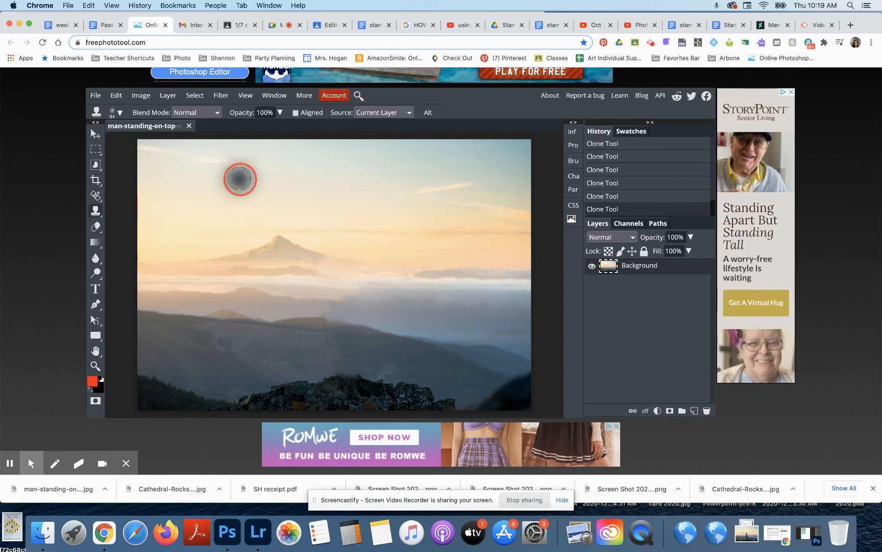
left_click(118, 116)
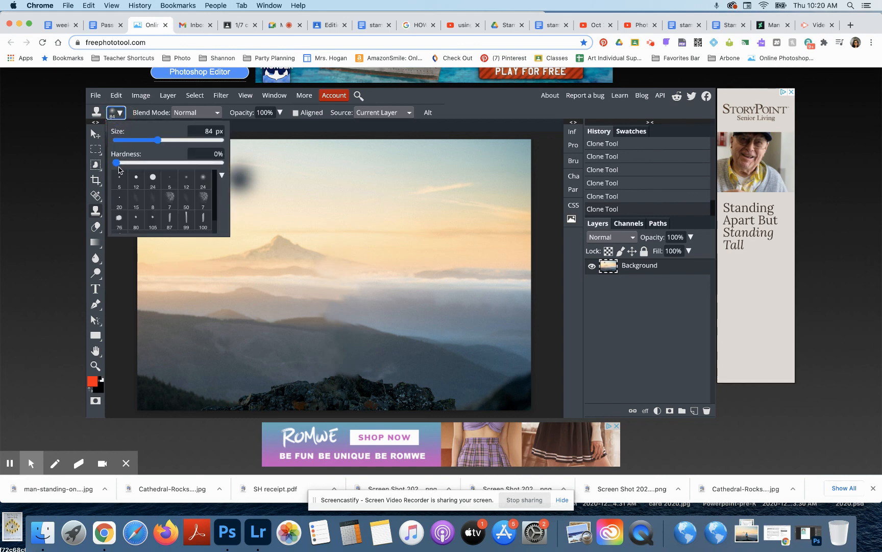
left_click_drag(119, 162, 233, 164)
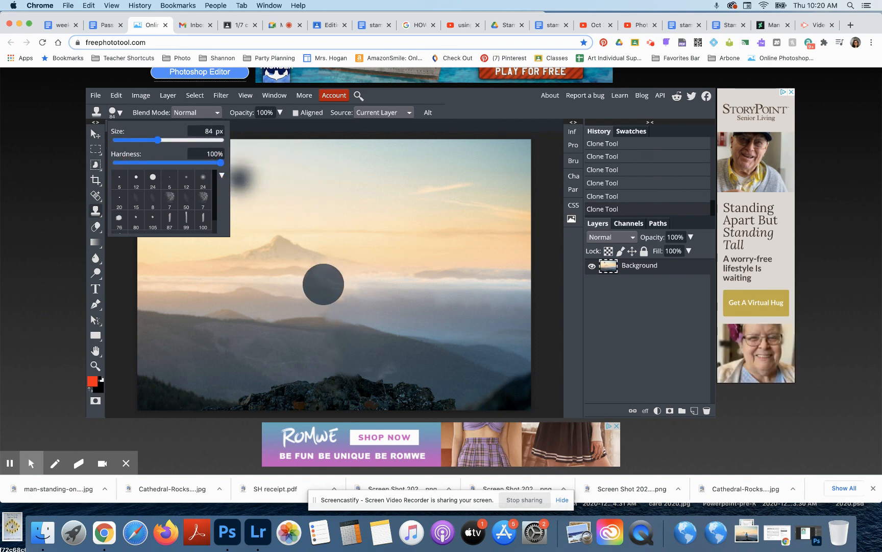
left_click(299, 184)
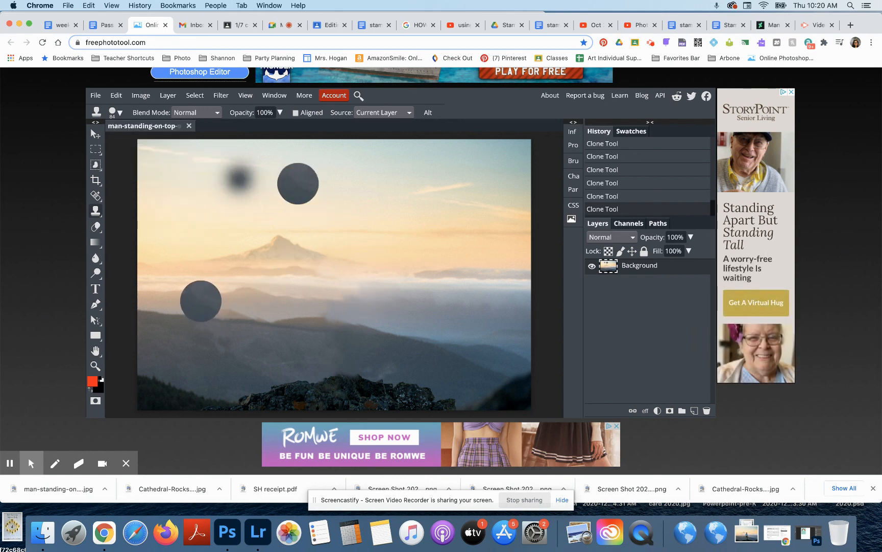
Switch to the Move tool and step back through the history to undo both test stamps in the sky.
left_click(96, 136)
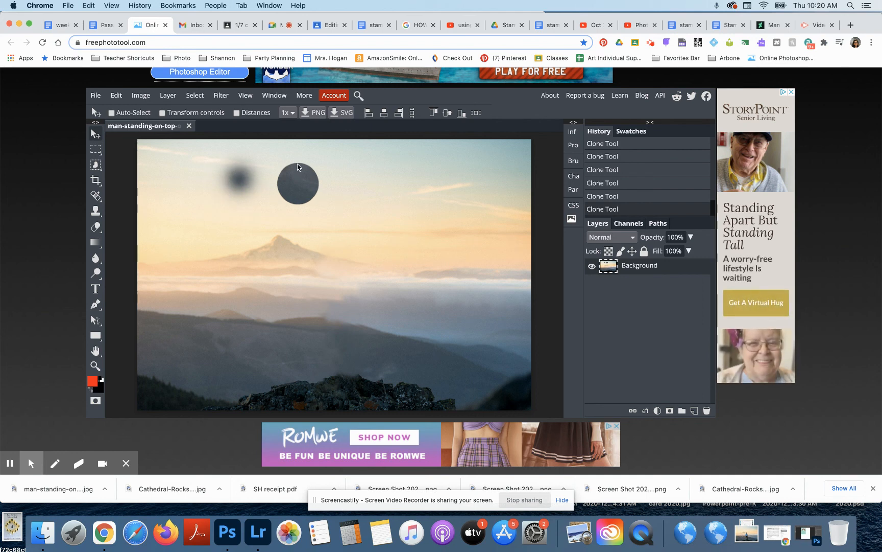
left_click(622, 197)
left_click(622, 187)
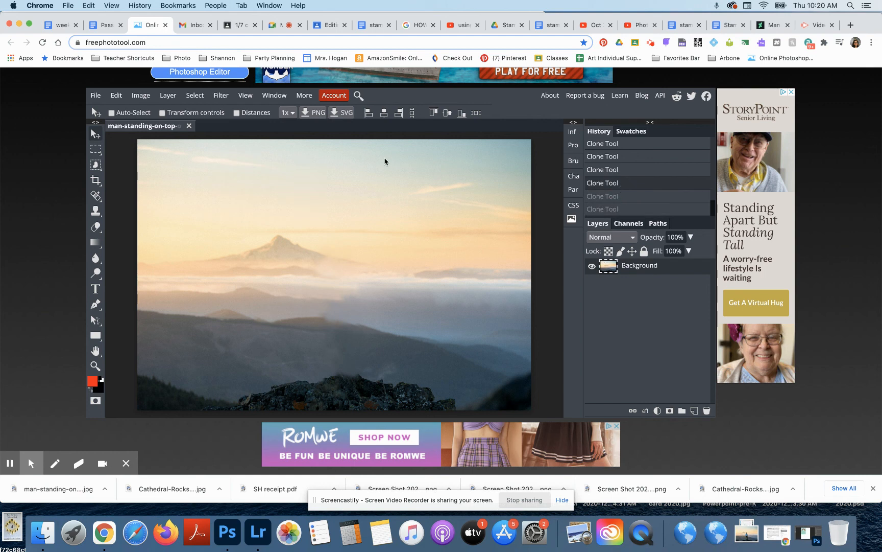